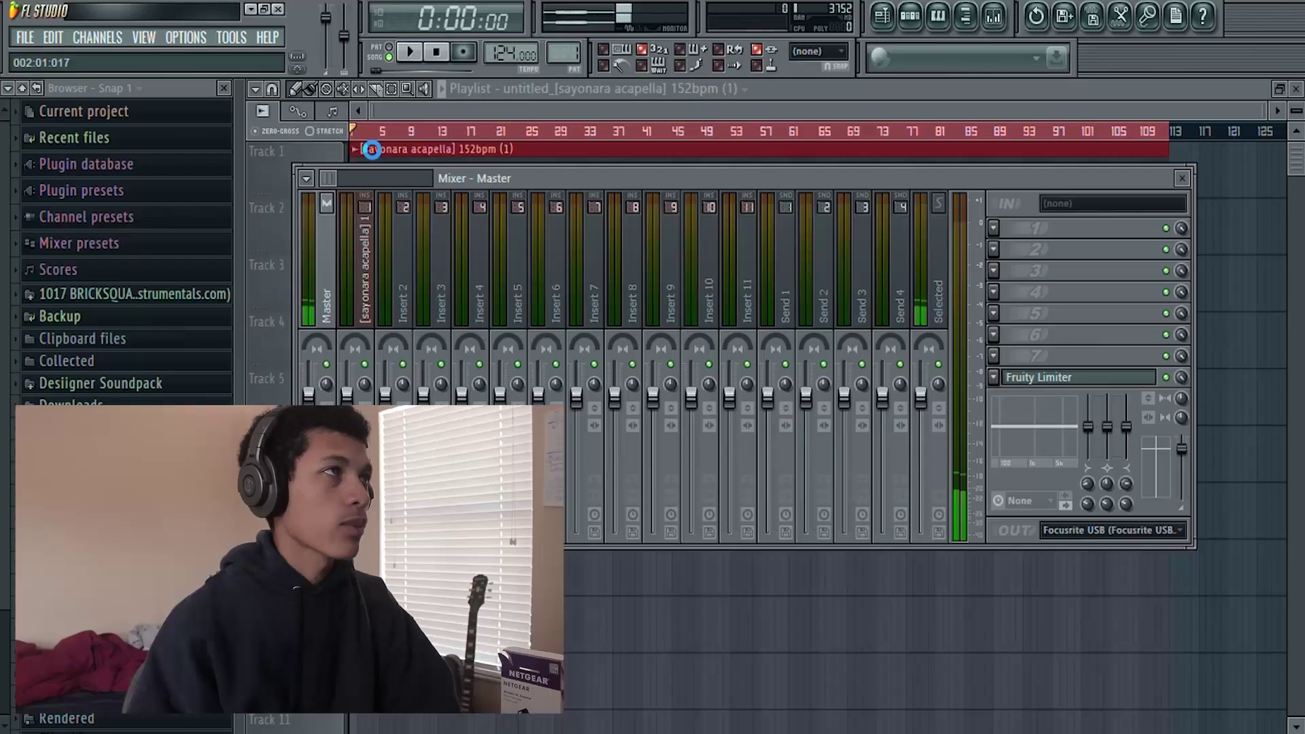
Step: Delete the original [sayonara acapella] audio channel and rename the remaining vocal clip to sayonara vocals
{"action": "key", "text": "F9"}
{"action": "key", "text": "F6"}
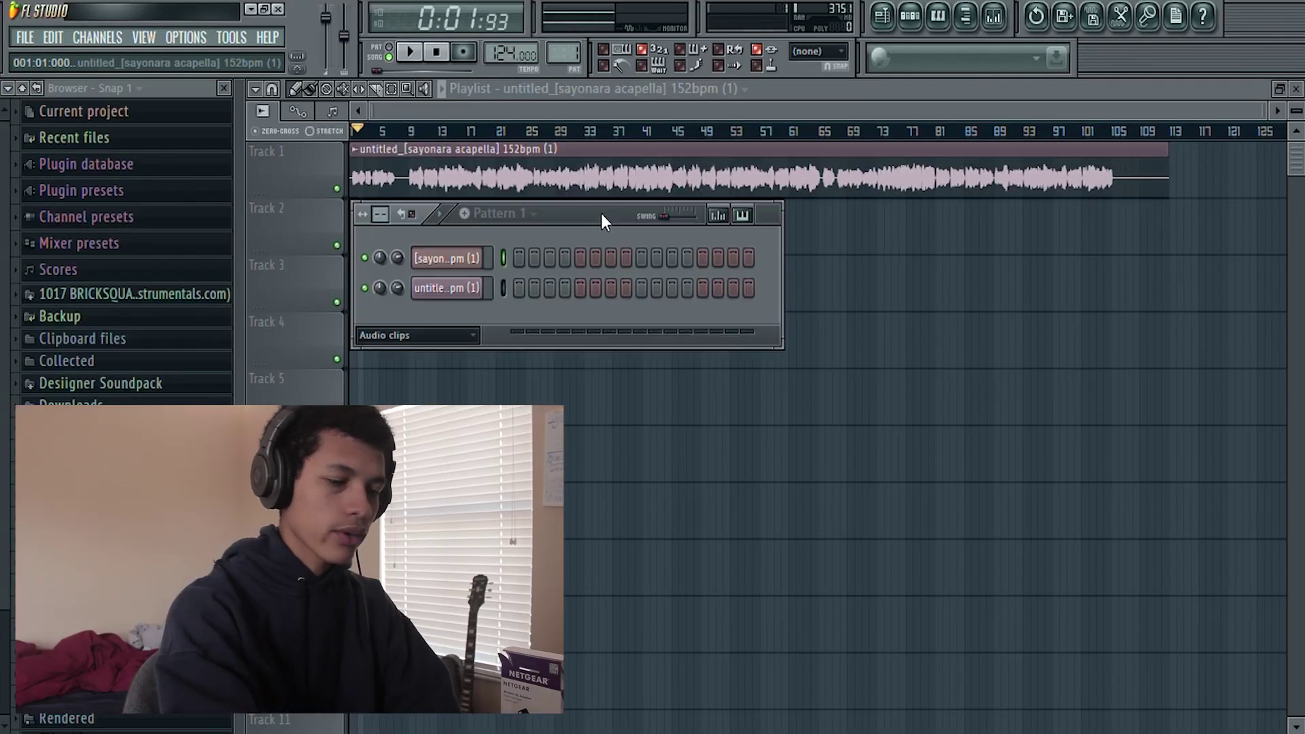
{"action": "key", "text": "alt+Delete"}
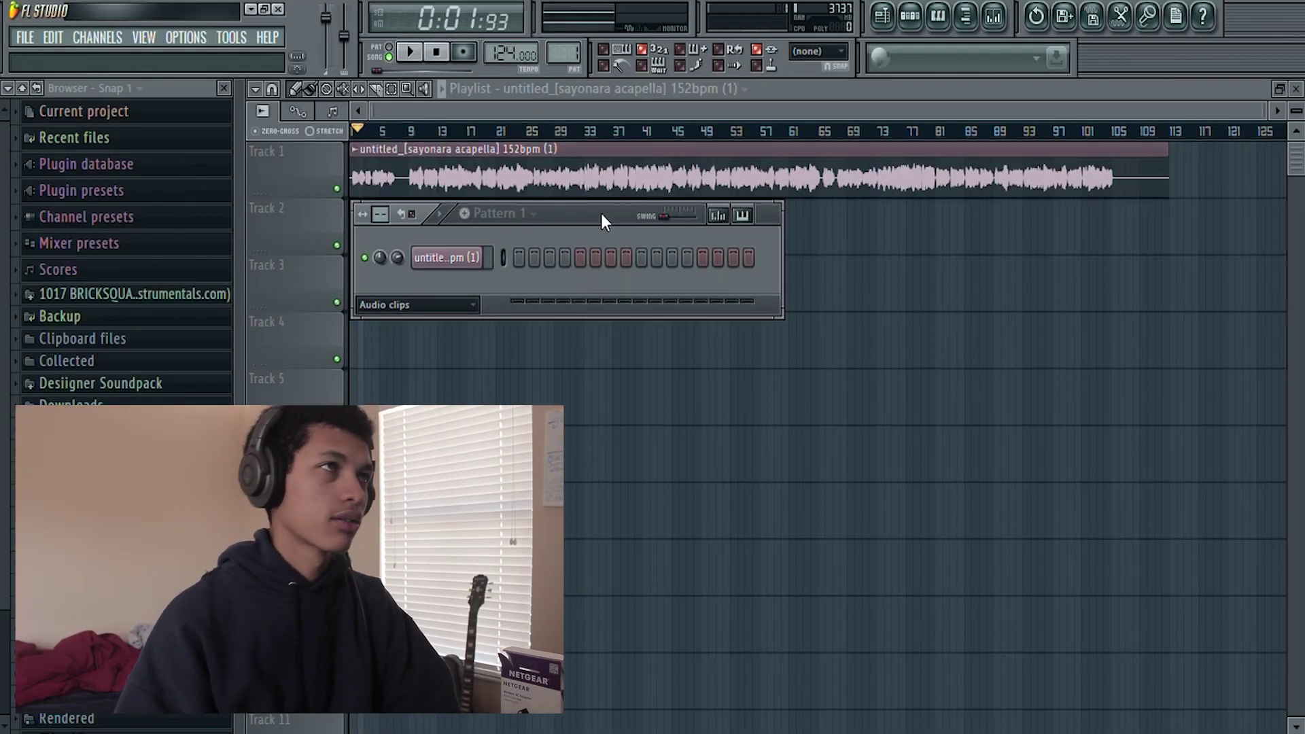
{"action": "left_click", "coordinate": [988, 30]}
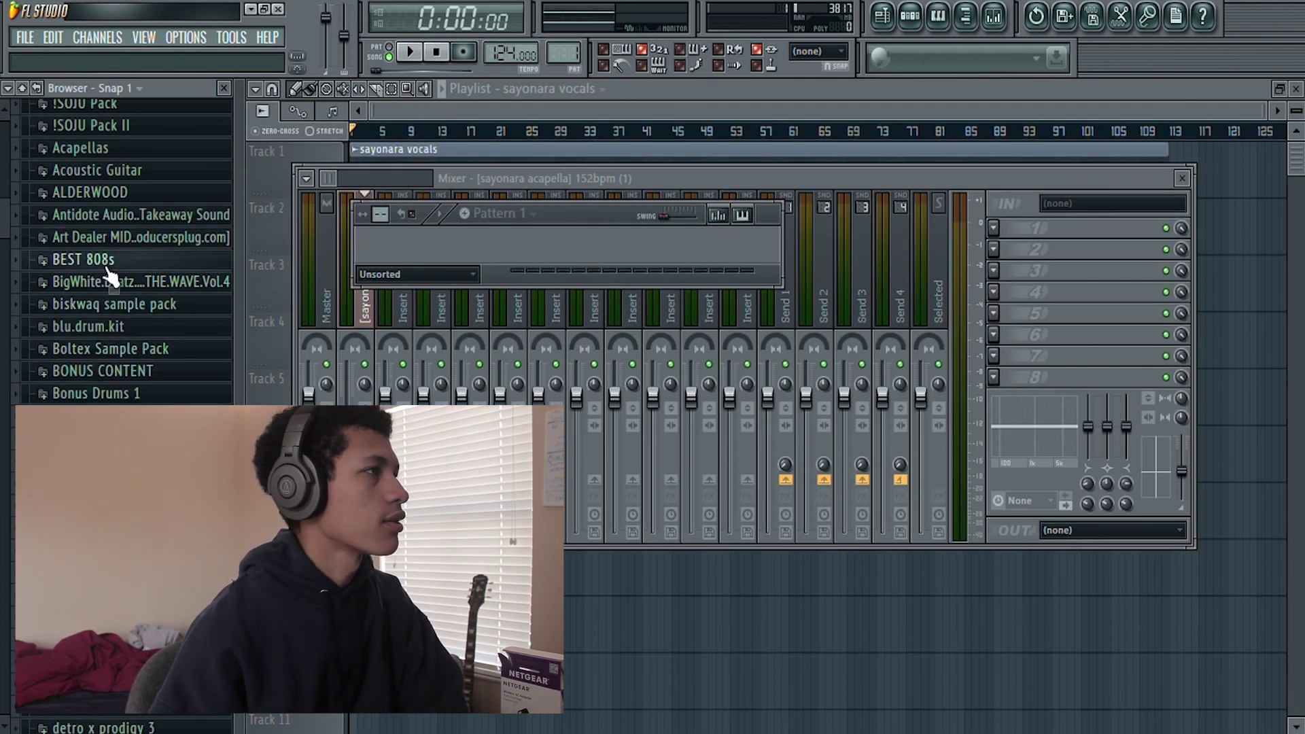
Step: Browse the guitar sample pack's samples (loop) folder, audition its loops and pick sample #11
{"action": "scroll", "coordinate": [177, 327], "scroll_direction": "down", "scroll_amount": 6}
{"action": "left_click", "coordinate": [154, 344]}
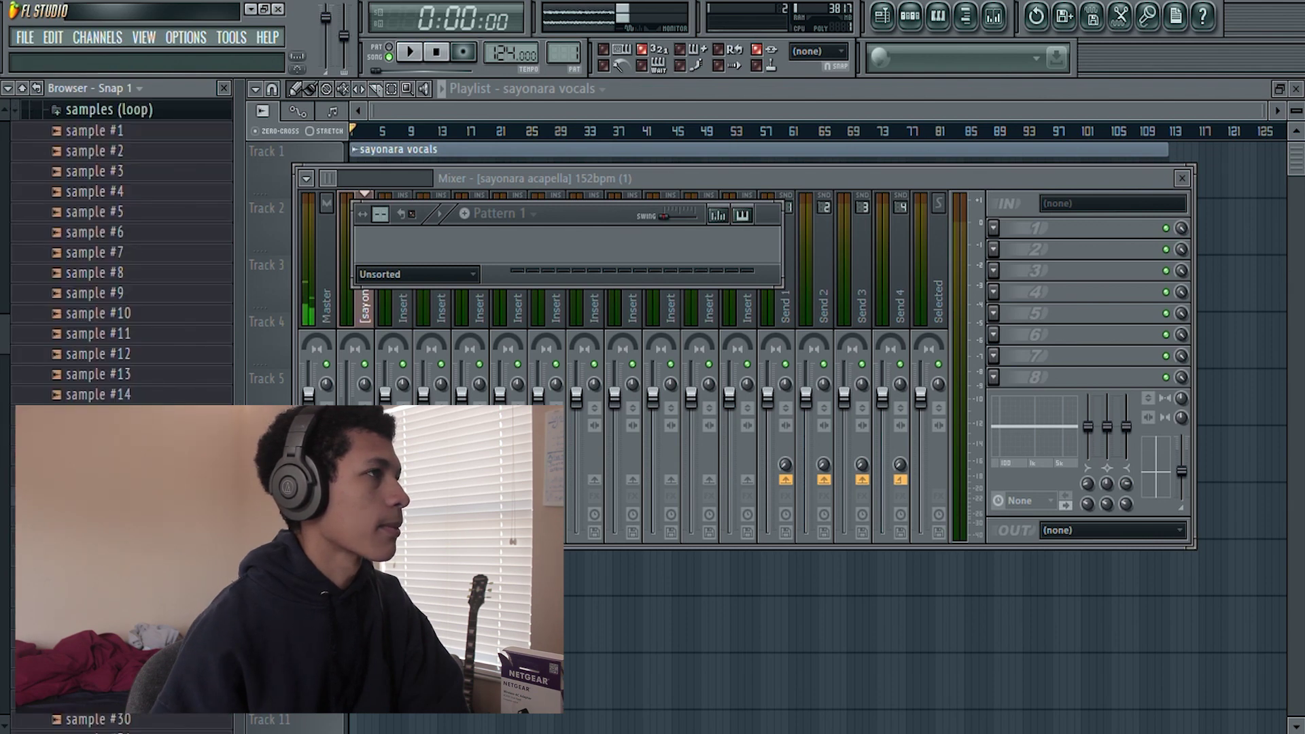
{"action": "key", "text": "space"}
{"action": "key", "text": "space"}
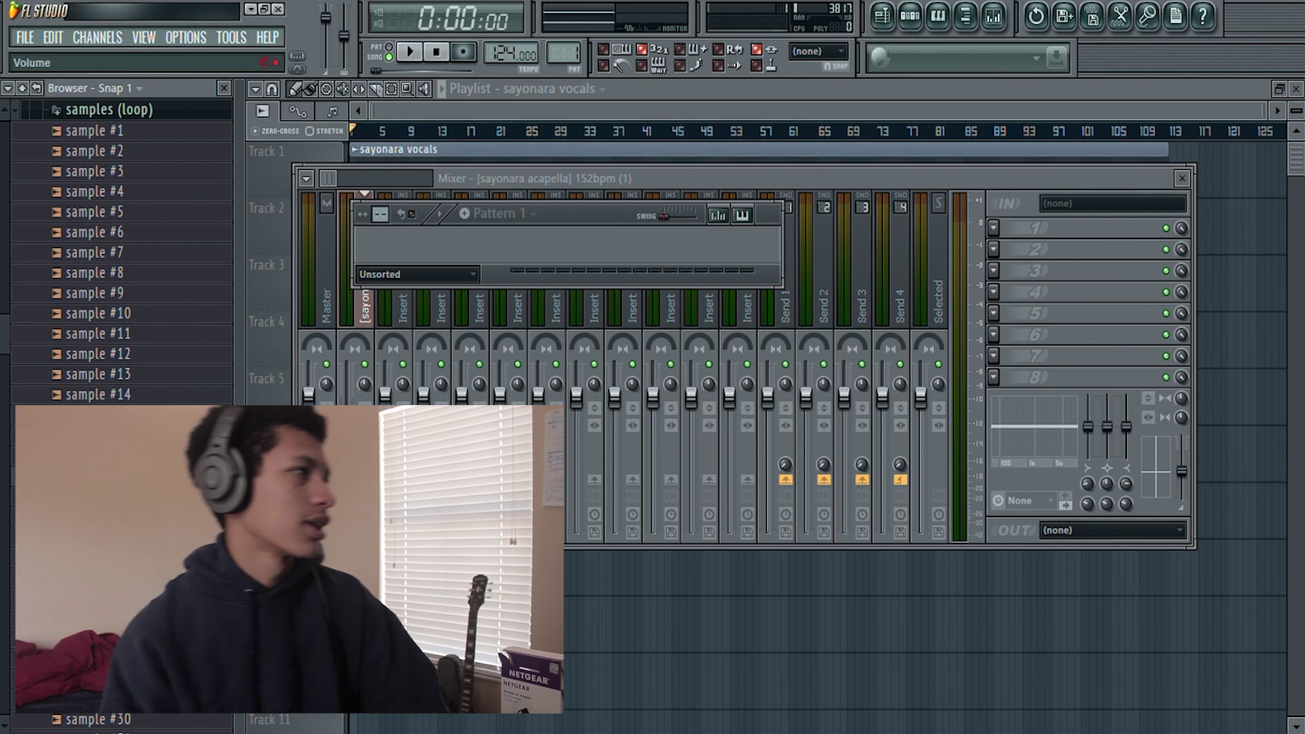
{"action": "left_click", "coordinate": [128, 337]}
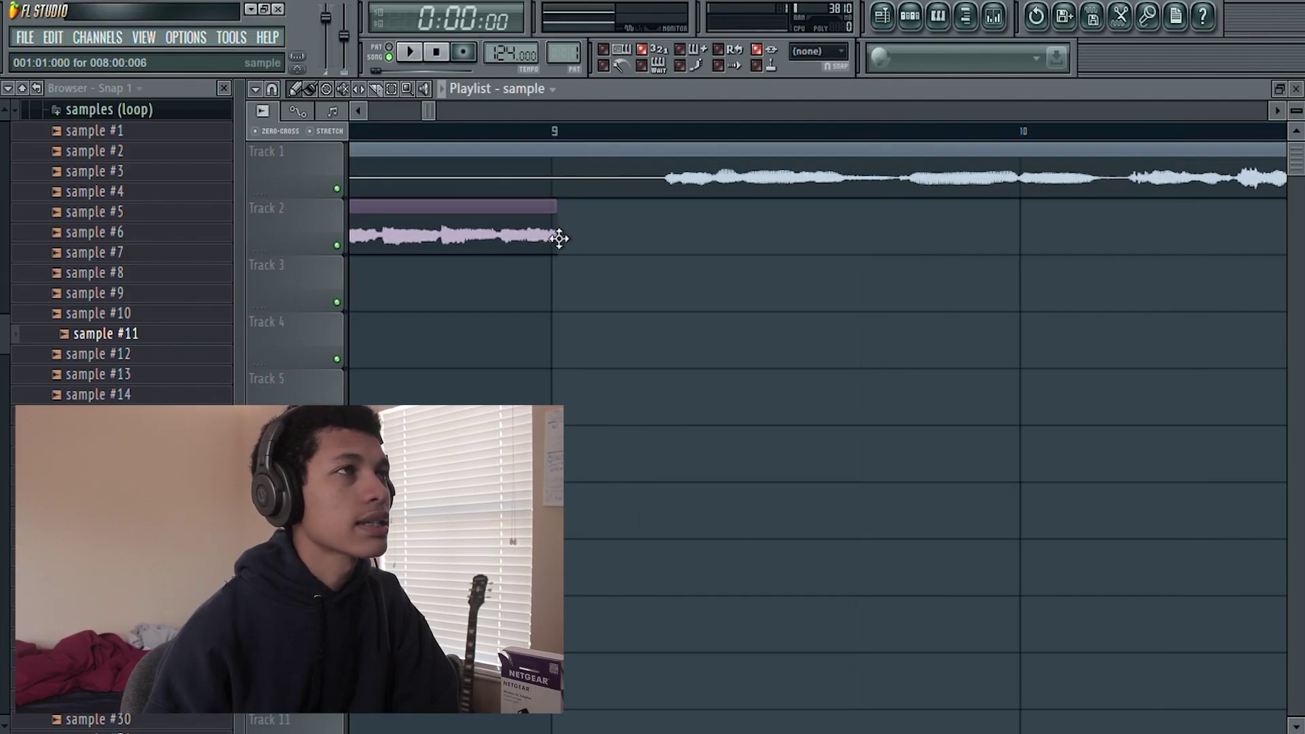
Step: Adjust the end of the sample clip on Track 2 so it is exactly eight bars long, ending at bar 9
{"action": "scroll", "coordinate": [559, 239], "scroll_direction": "up", "scroll_amount": 4}
{"action": "left_click_drag", "start_coordinate": [578, 242], "coordinate": [560, 241]}
{"action": "left_click", "coordinate": [317, 134]}
{"action": "scroll", "coordinate": [547, 268], "scroll_direction": "down", "scroll_amount": 4}
{"action": "scroll", "coordinate": [516, 566], "scroll_direction": "down", "scroll_amount": 4}
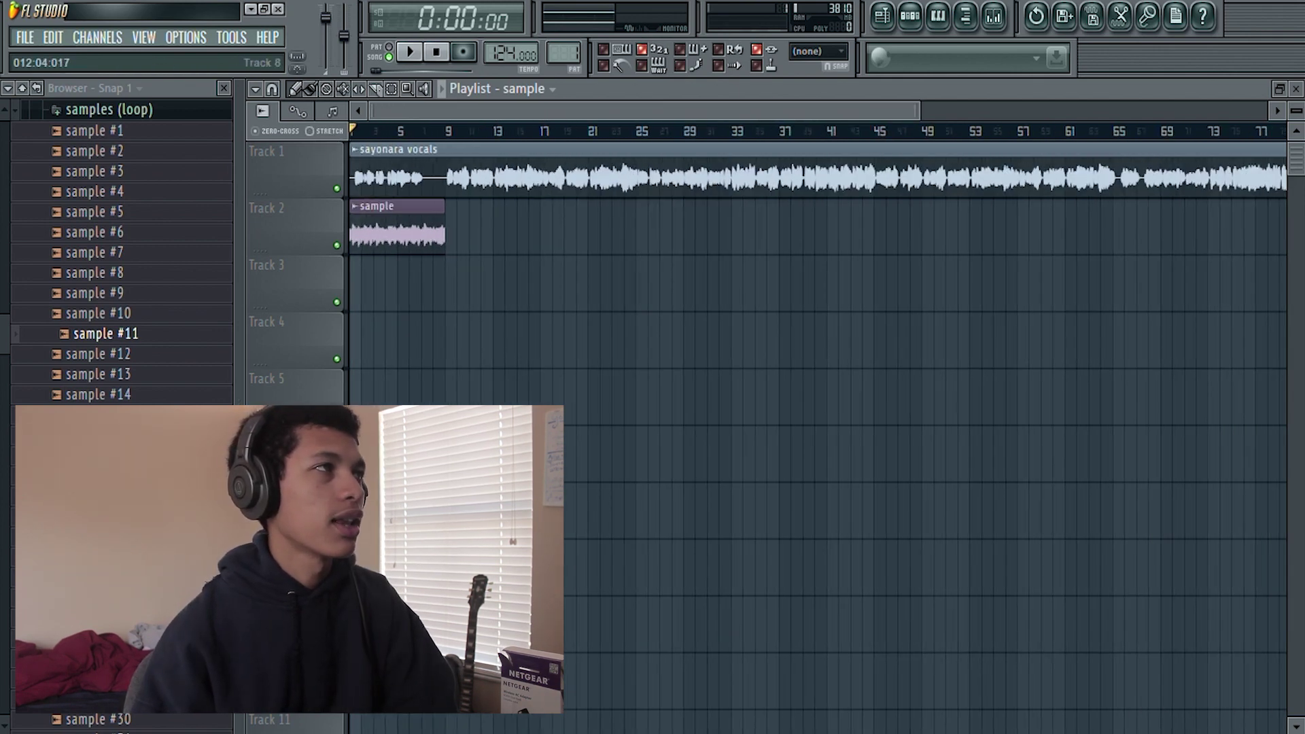
Step: Mute the vocals on Track 1 and set the sample channel's time stretching to Pro default
{"action": "left_click", "coordinate": [338, 189]}
{"action": "double_click", "coordinate": [401, 252]}
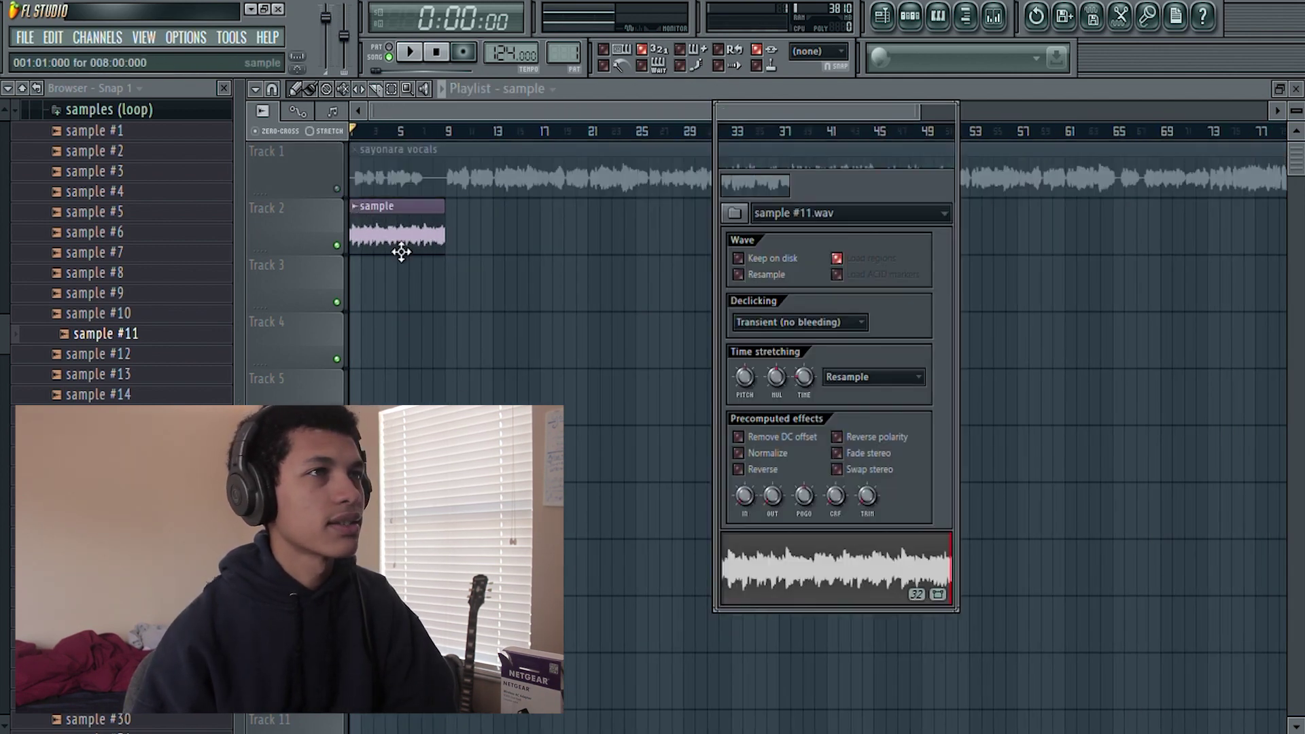
Step: Play the sample on its own against the metronome to check its timing
{"action": "left_click", "coordinate": [619, 66]}
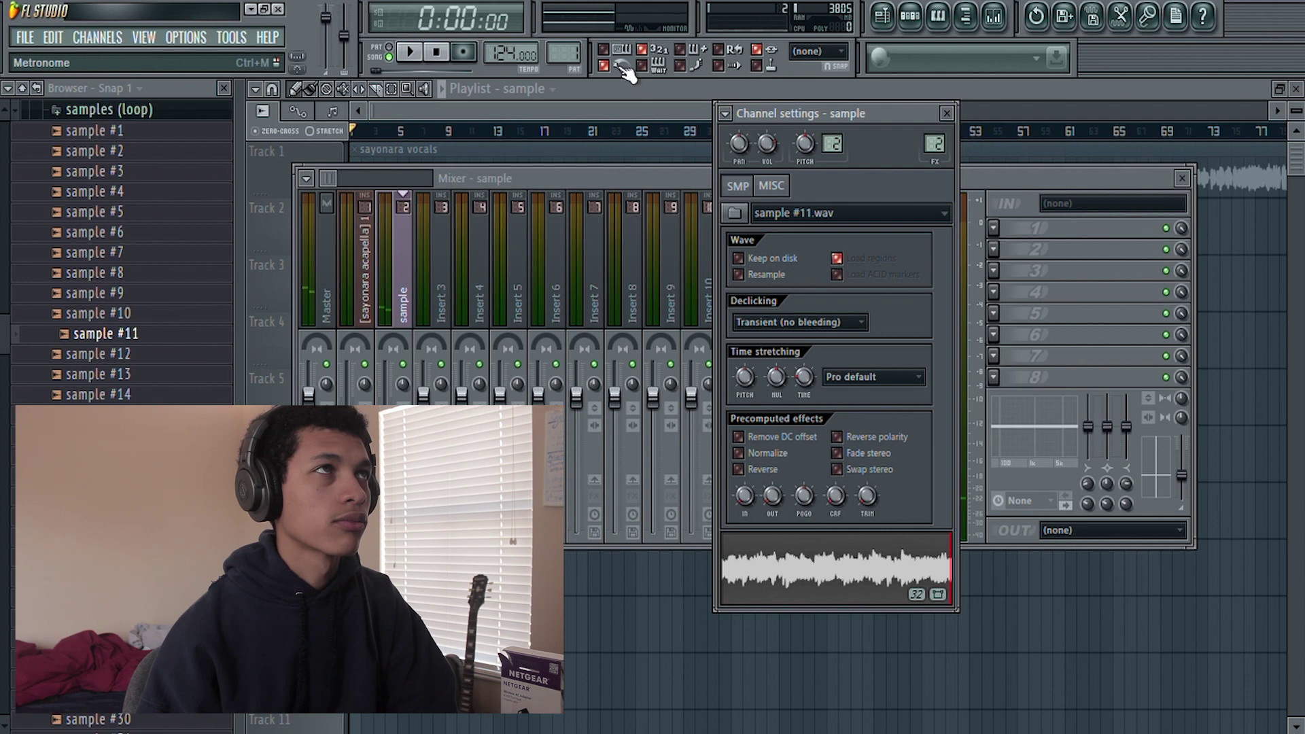
{"action": "key", "text": "space"}
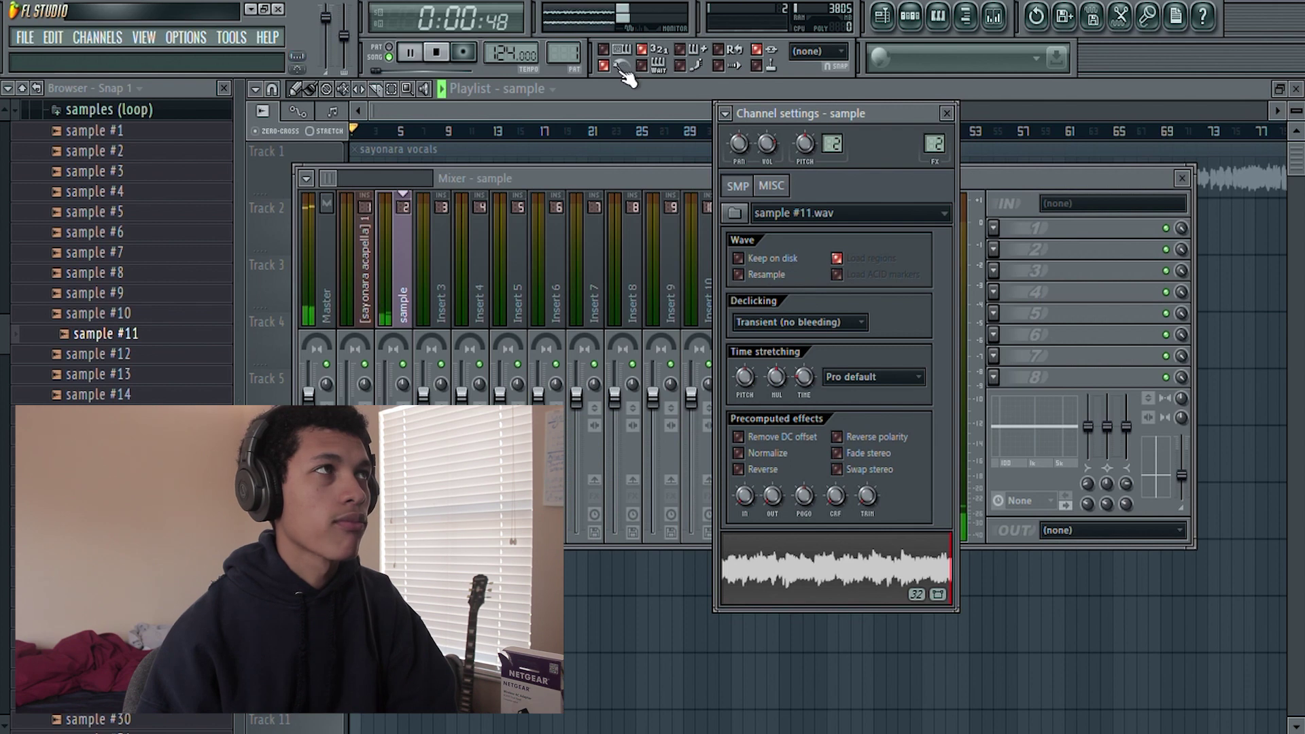
{"action": "left_click", "coordinate": [569, 114]}
{"action": "scroll", "coordinate": [360, 282], "scroll_direction": "up", "scroll_amount": 5, "text": "ctrl"}
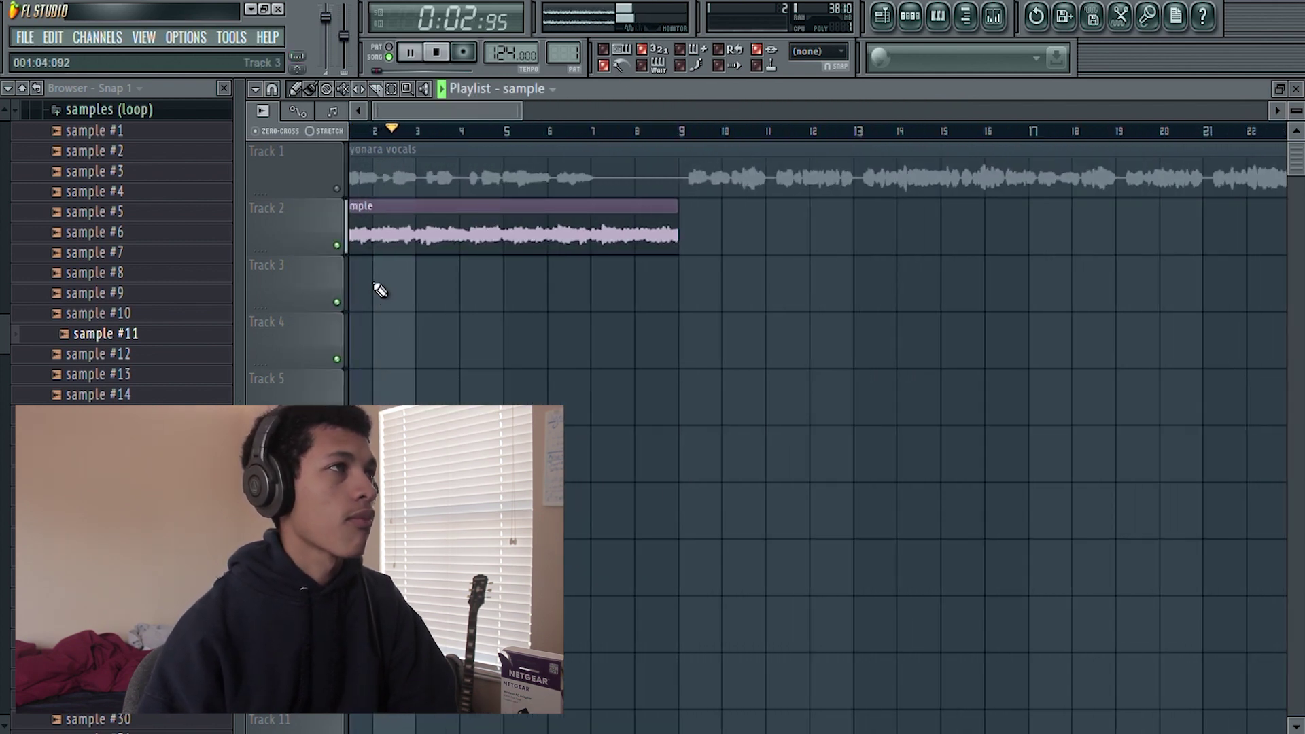
{"action": "scroll", "coordinate": [548, 355], "scroll_direction": "down", "scroll_amount": 3, "text": "ctrl"}
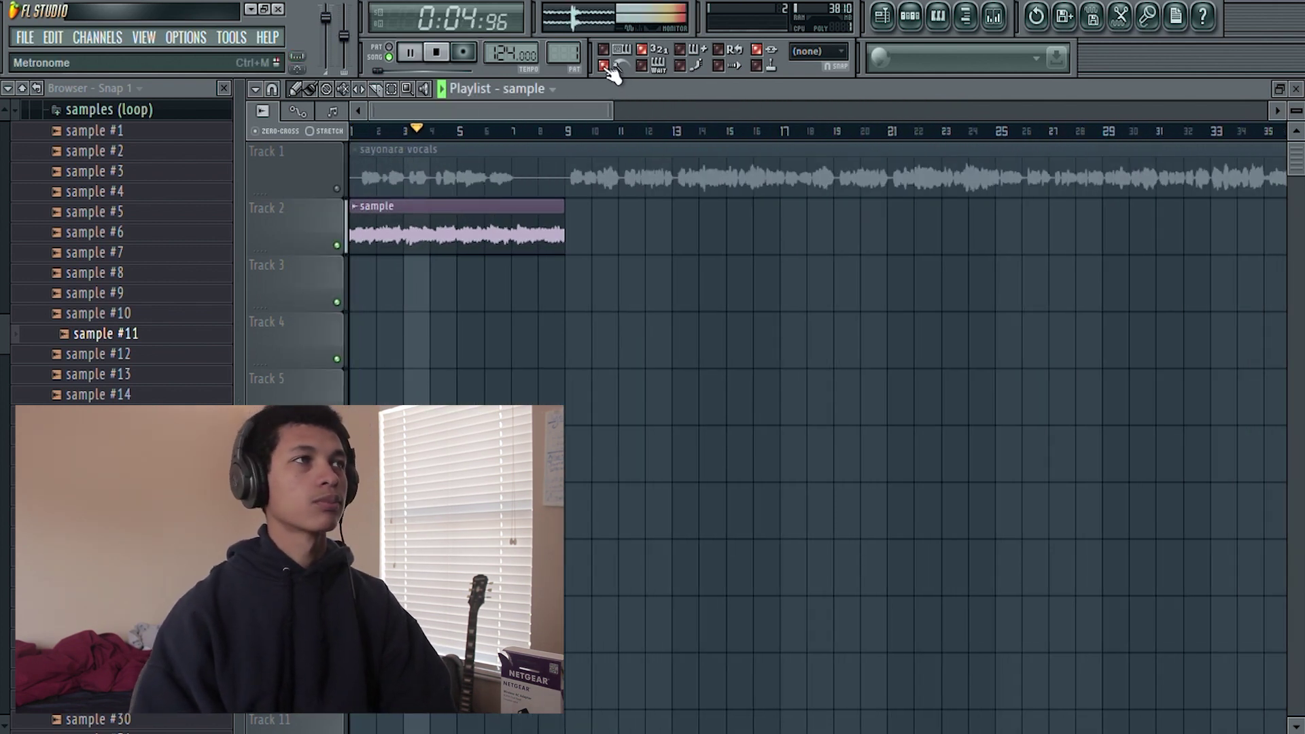
{"action": "left_click", "coordinate": [714, 258]}
{"action": "right_click", "coordinate": [714, 258]}
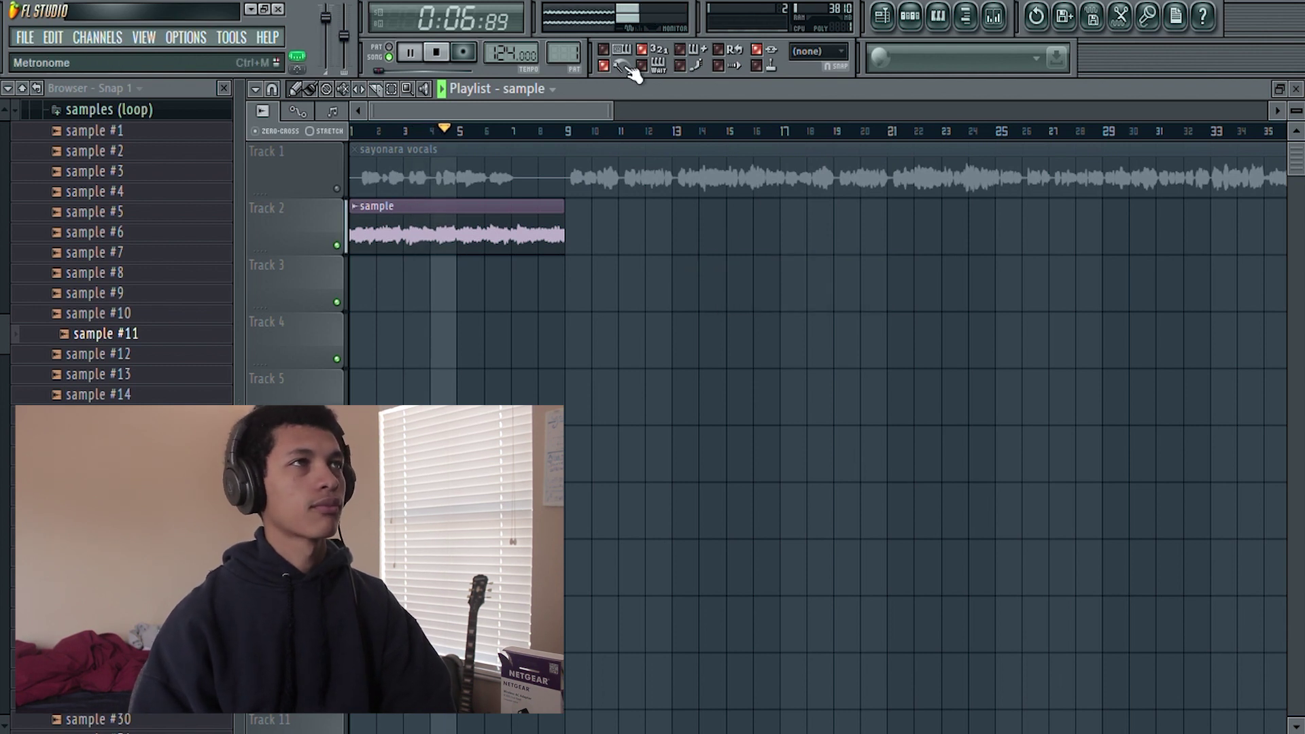
{"action": "double_click", "coordinate": [518, 241]}
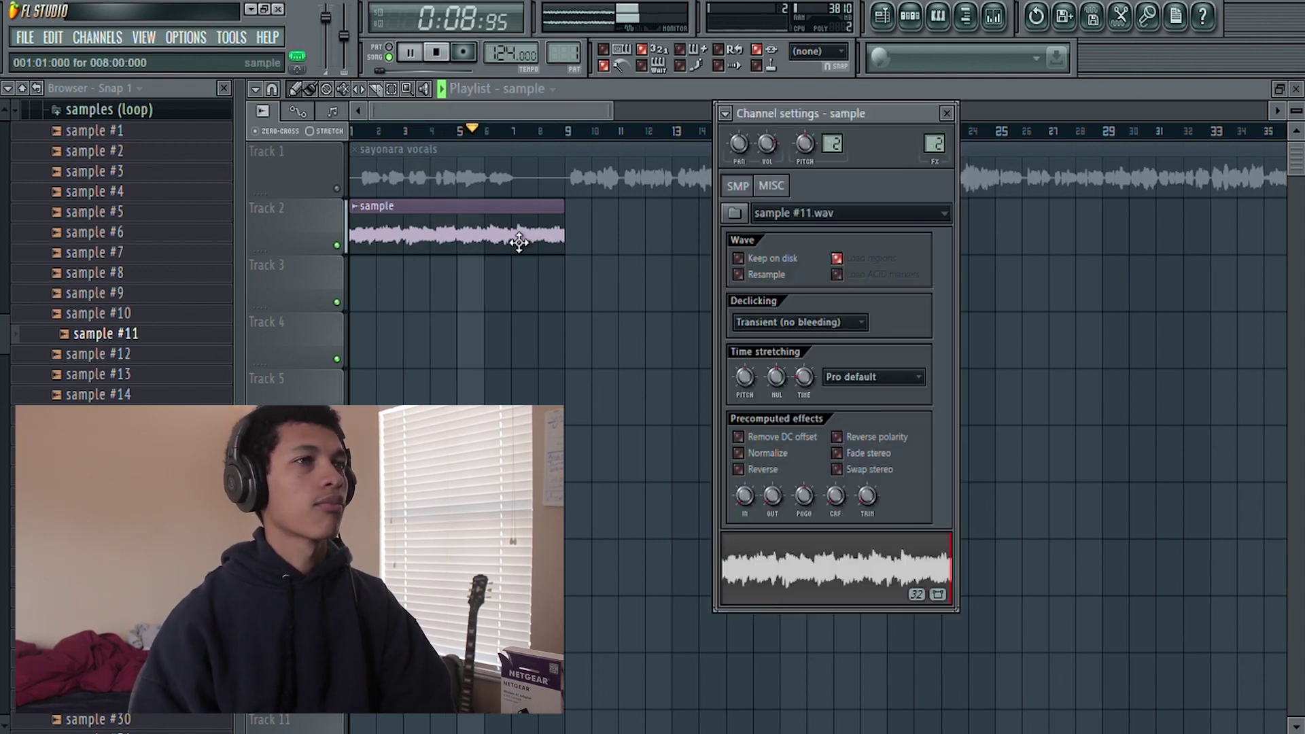
{"action": "key", "text": "space"}
Step: Unmute the vocals and tune the sample's time-stretching pitch shift by ear against them
{"action": "left_click", "coordinate": [502, 173]}
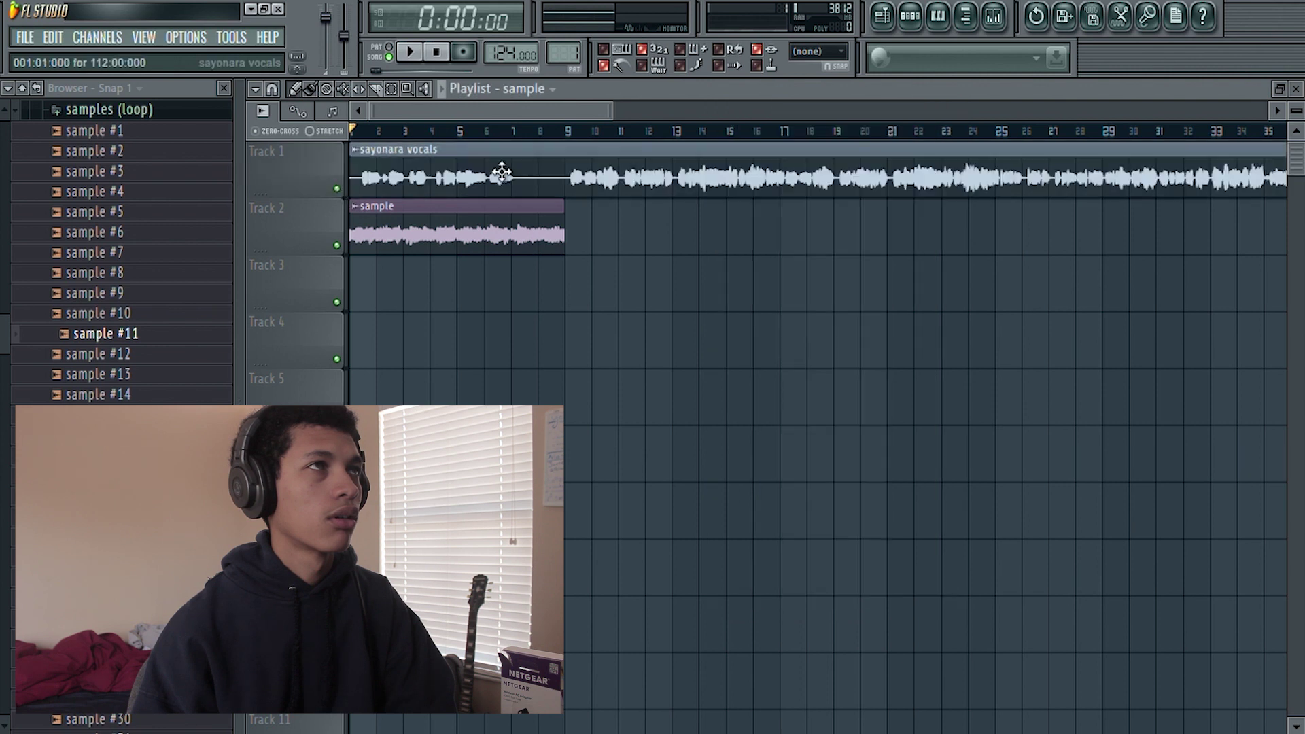
{"action": "key", "text": "space"}
{"action": "double_click", "coordinate": [539, 240]}
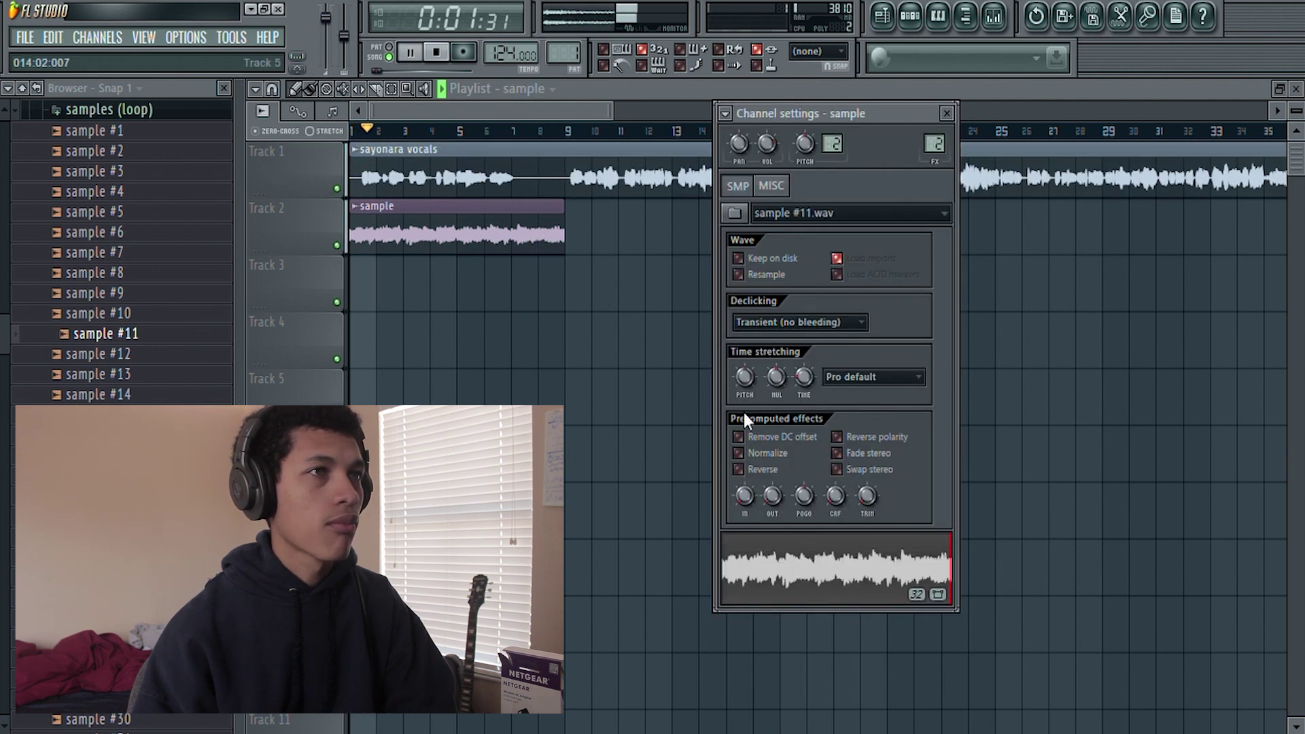
{"action": "key", "text": "space"}
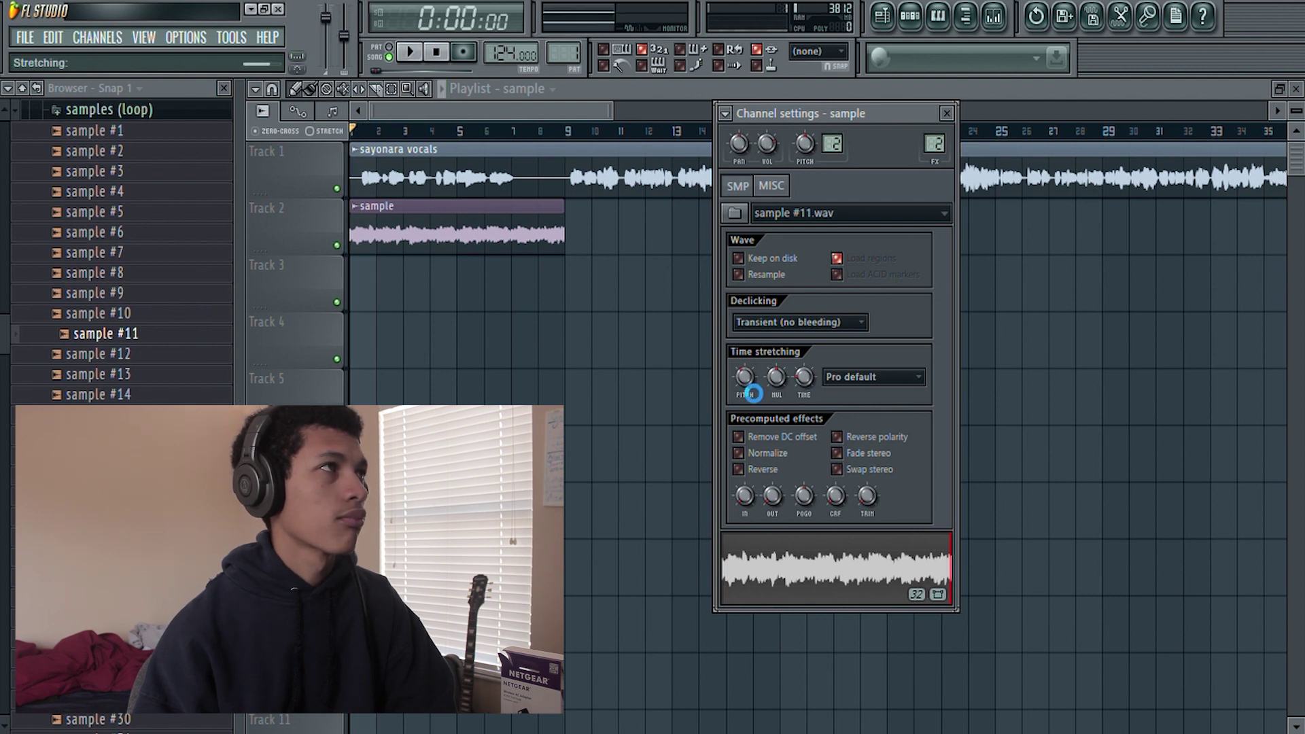
{"action": "key", "text": "space"}
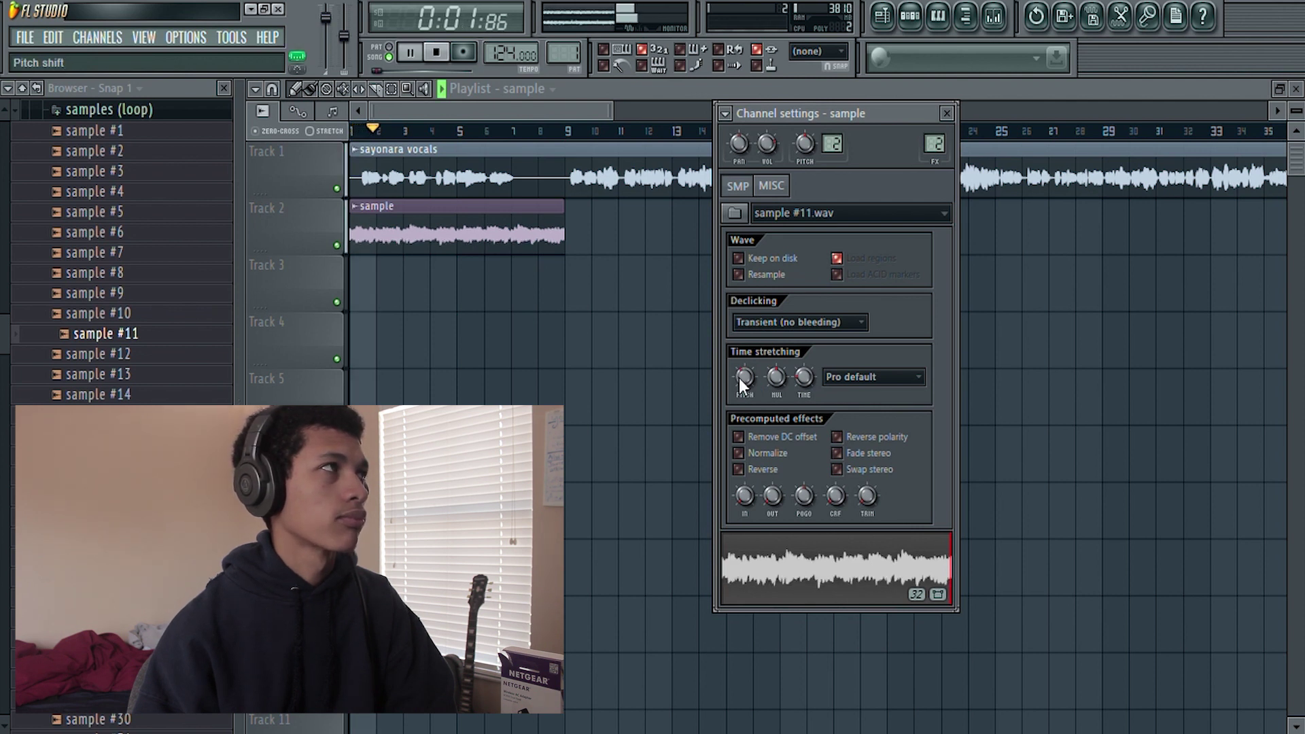
{"action": "key", "text": "space"}
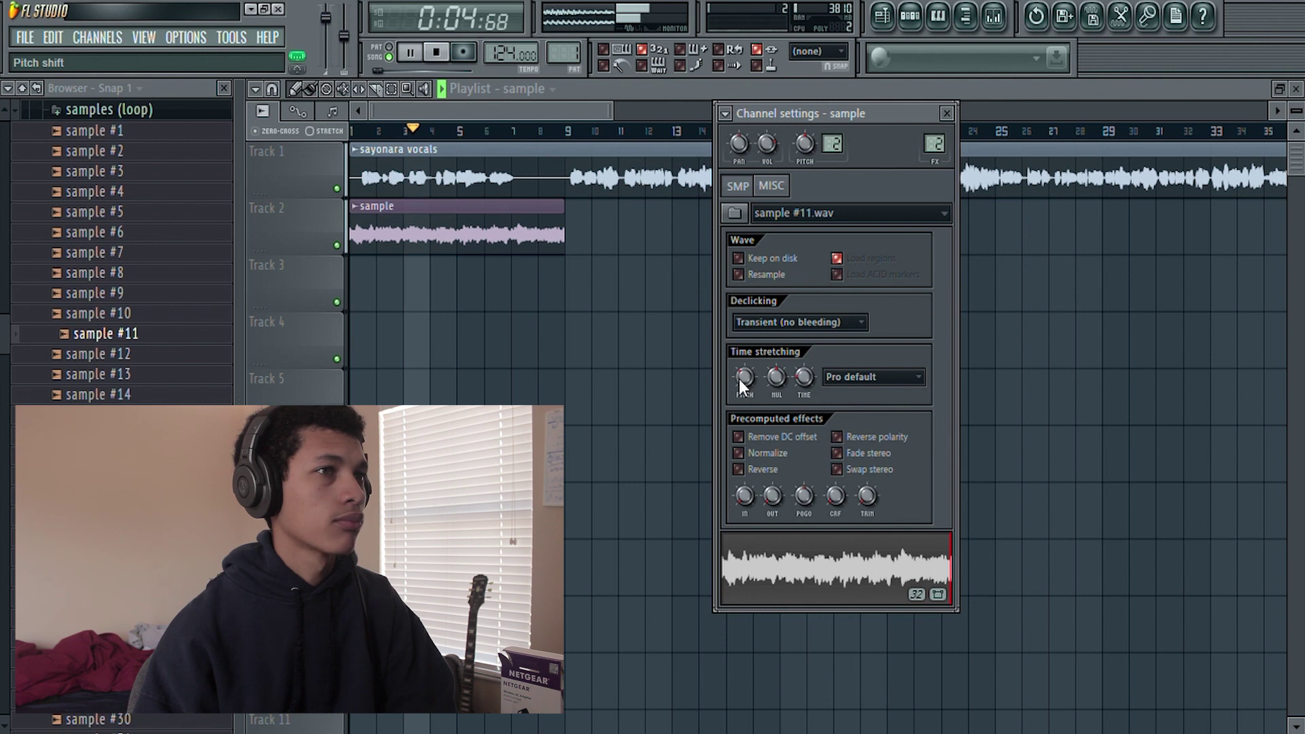
Step: Try to select and duplicate the sample clip on Track 2
{"action": "left_click", "coordinate": [581, 113]}
{"action": "scroll", "coordinate": [573, 275], "scroll_direction": "down", "scroll_amount": 1}
{"action": "scroll", "coordinate": [573, 275], "scroll_direction": "down", "scroll_amount": 1}
{"action": "left_click_drag", "start_coordinate": [488, 218], "coordinate": [429, 260]}
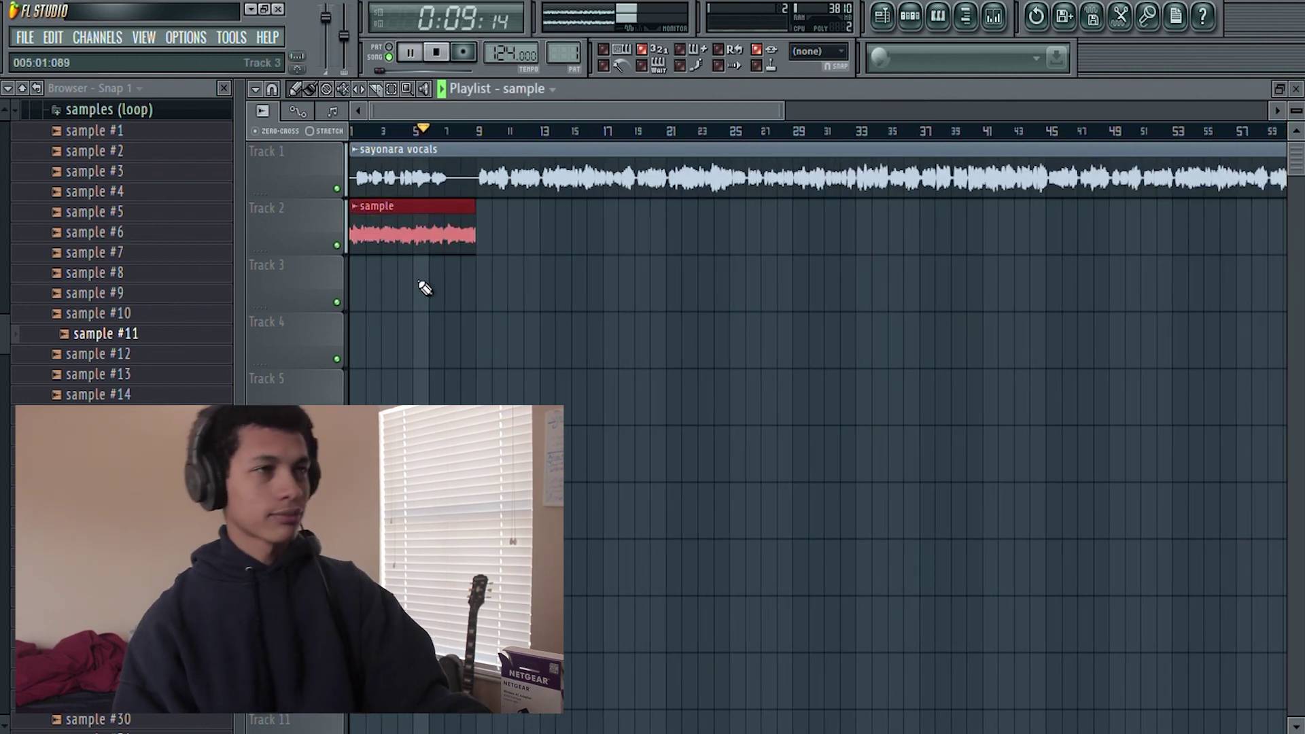
{"action": "key", "text": "ctrl+b"}
{"action": "left_click", "coordinate": [906, 422]}
{"action": "right_click", "coordinate": [986, 371]}
Step: Check the sample's mixer level during playback and rename its clip to guitar sample with a pink colour
{"action": "left_click", "coordinate": [993, 15]}
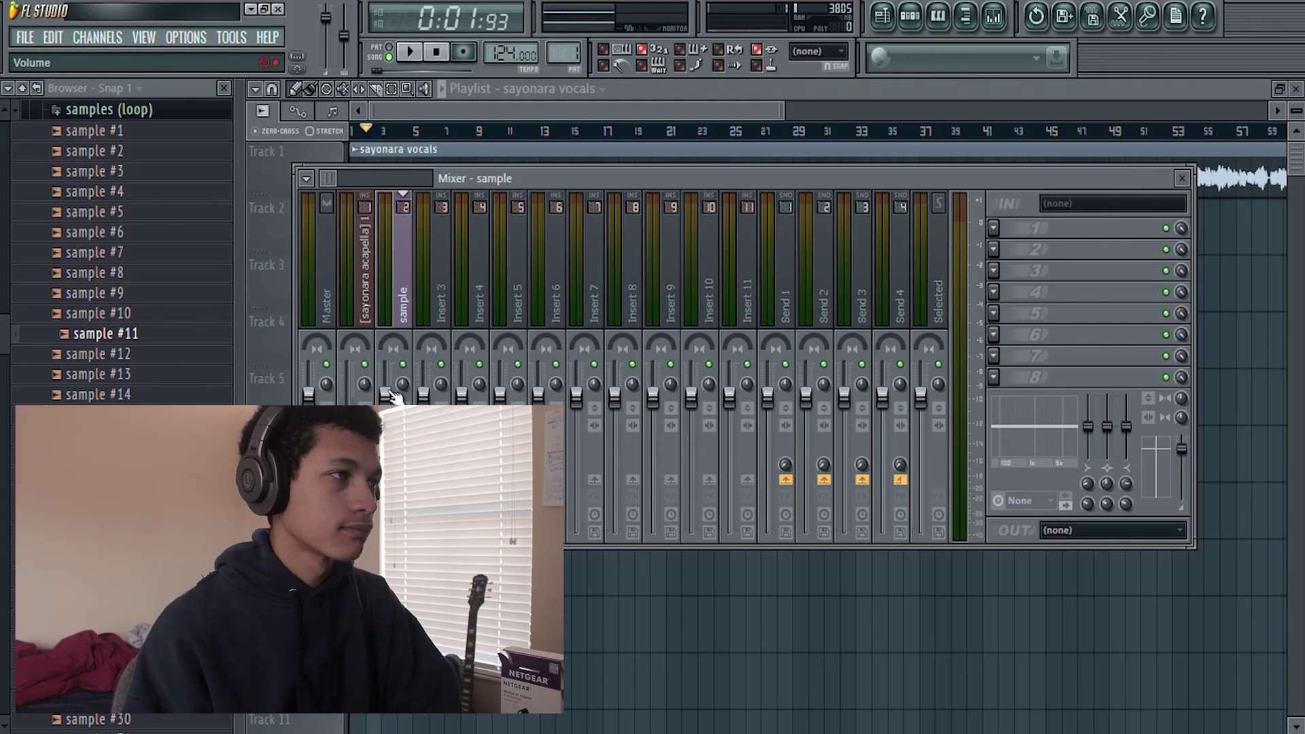
{"action": "key", "text": "space"}
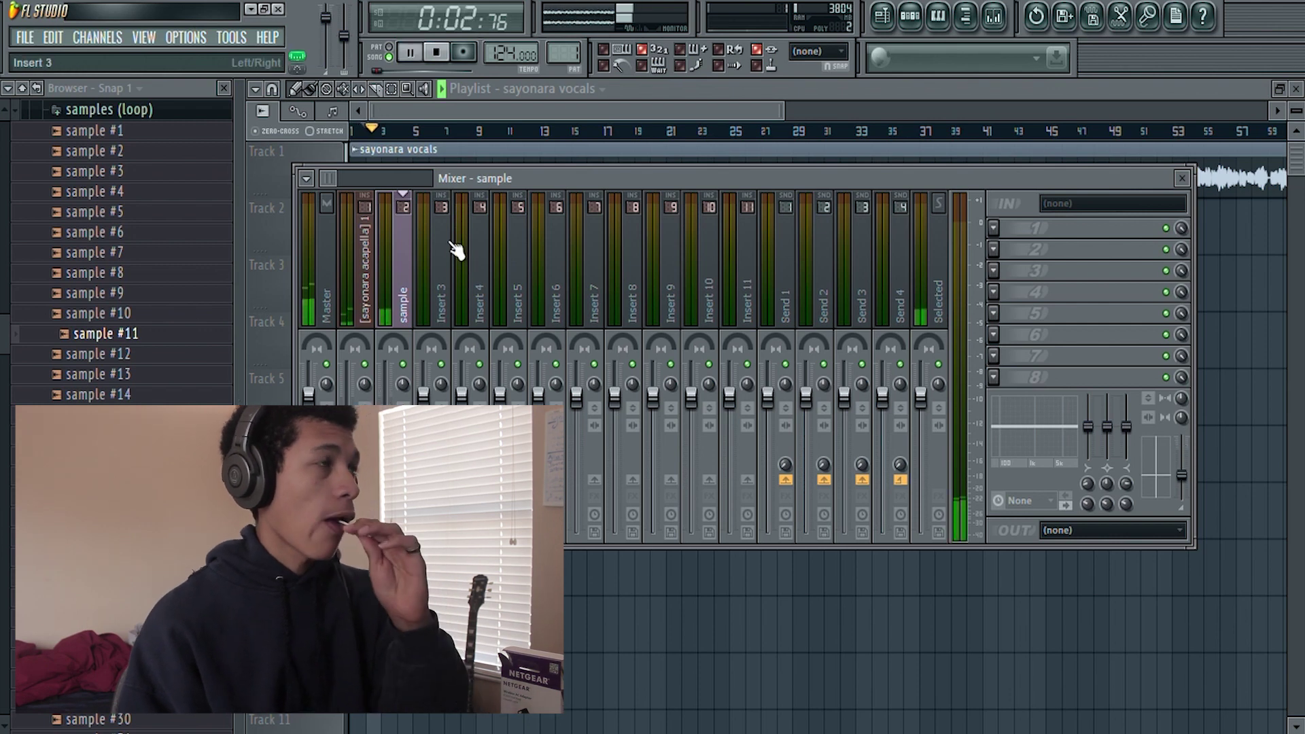
{"action": "key", "text": "space"}
{"action": "left_click", "coordinate": [352, 129]}
{"action": "key", "text": "space"}
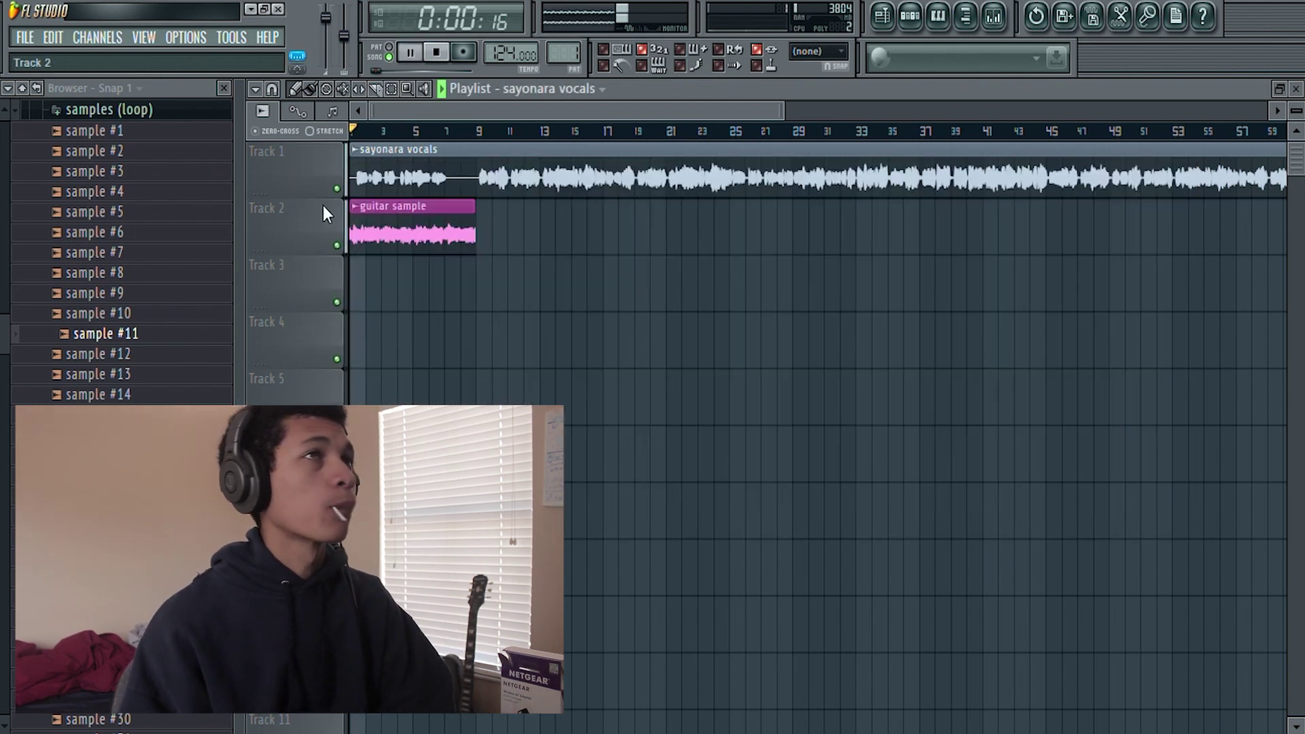
Step: Transpose the 3xOsc bass pattern's notes down one octave in the piano roll
{"action": "left_click", "coordinate": [994, 26]}
{"action": "left_click", "coordinate": [367, 285]}
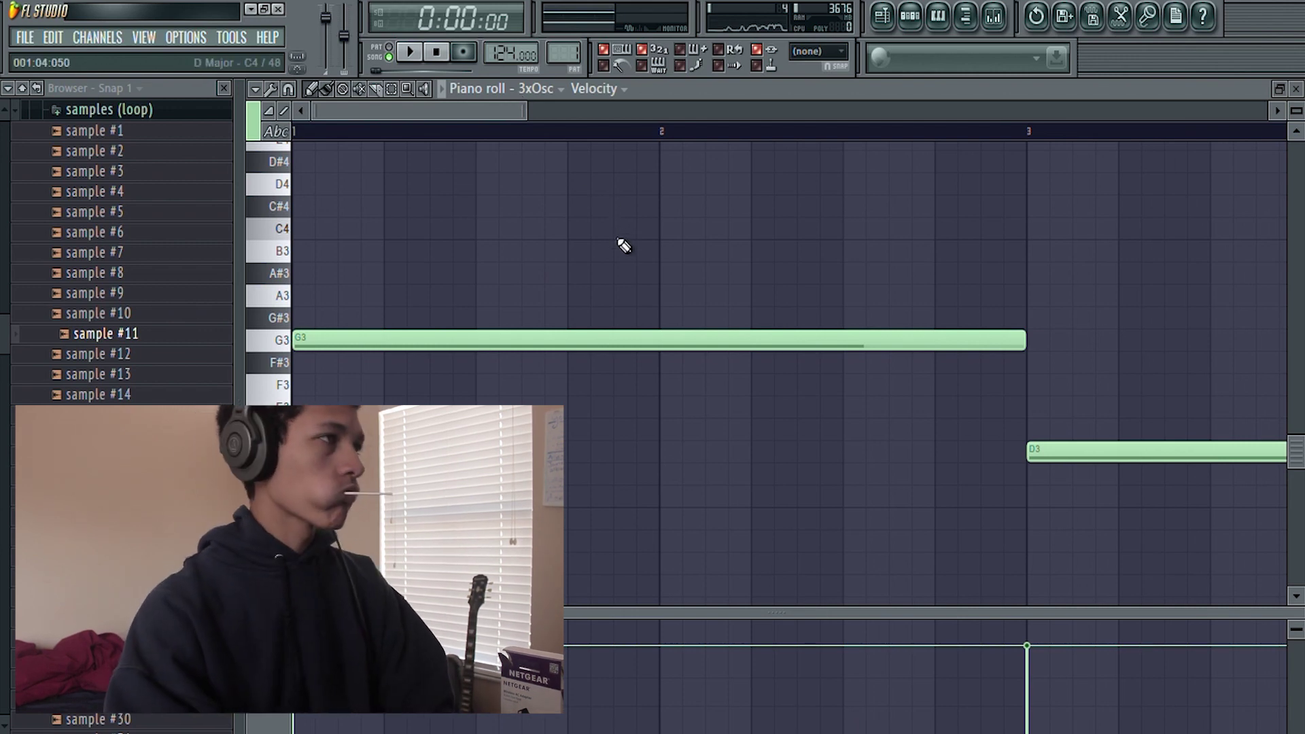
{"action": "key", "text": "ctrl+Down"}
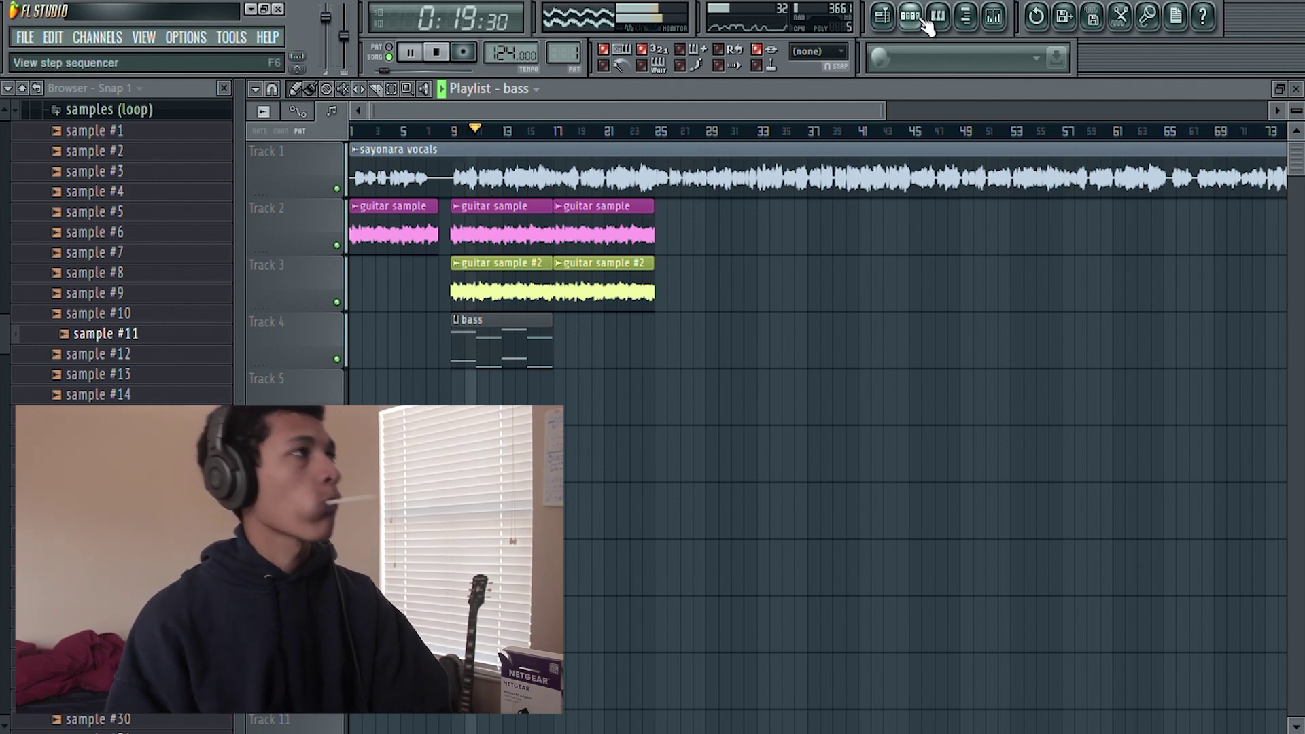
Step: Collapse the guitar sample pack's folders and look through the sample library down to the KC Supreme drum kit
{"action": "left_click", "coordinate": [169, 107]}
{"action": "scroll", "coordinate": [151, 218], "scroll_direction": "up", "scroll_amount": 5}
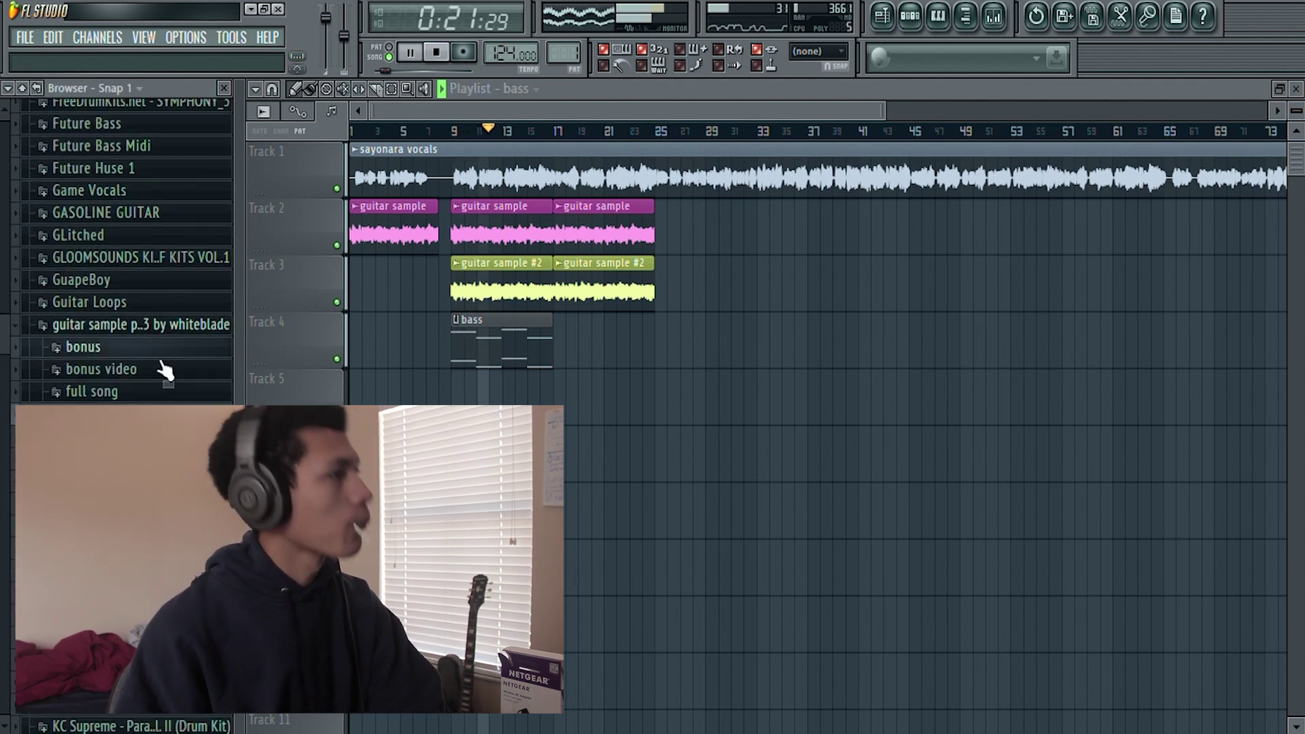
{"action": "left_click", "coordinate": [157, 324]}
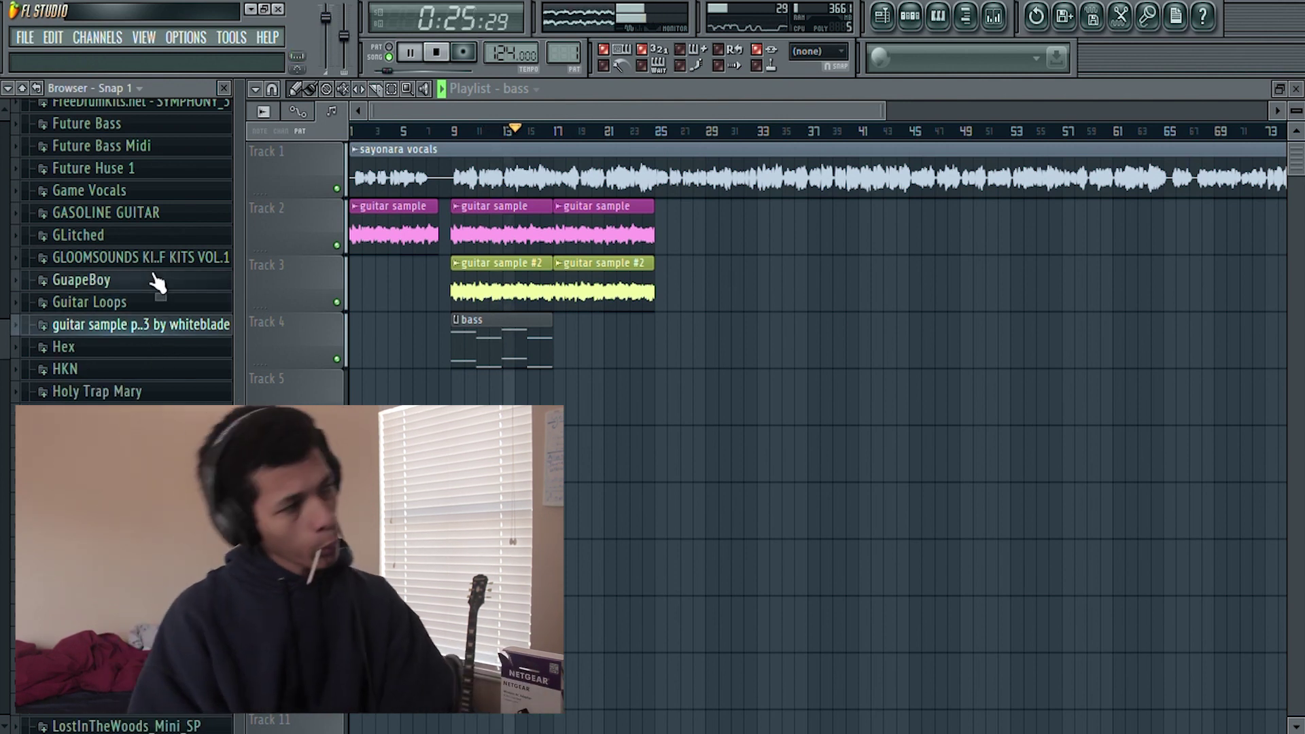
{"action": "scroll", "coordinate": [132, 161], "scroll_direction": "down", "scroll_amount": 2}
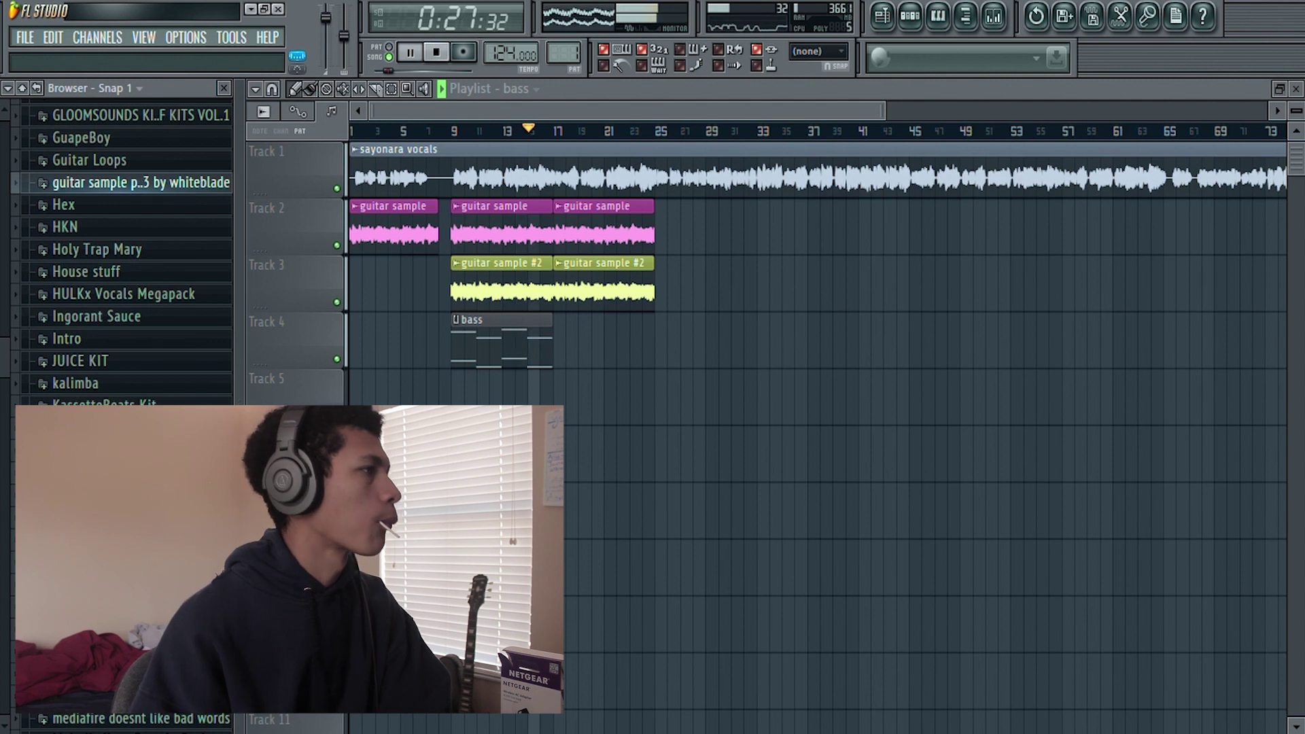
{"action": "left_click", "coordinate": [132, 472]}
{"action": "scroll", "coordinate": [123, 251], "scroll_direction": "down", "scroll_amount": 2}
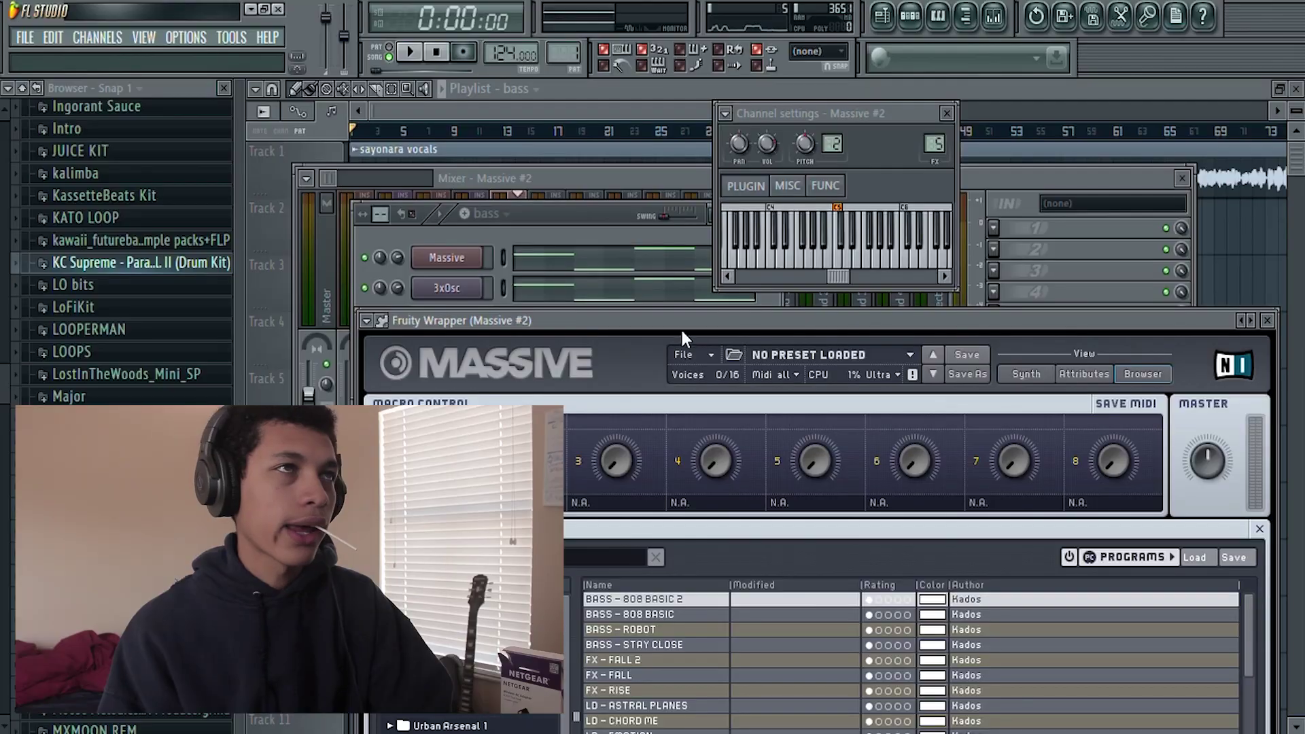
Step: Audition lead presets in Massive #2, including LD - LET GO and LD - MELLOW, and load PD - FLOWER
{"action": "left_click_drag", "start_coordinate": [679, 319], "coordinate": [650, 127]}
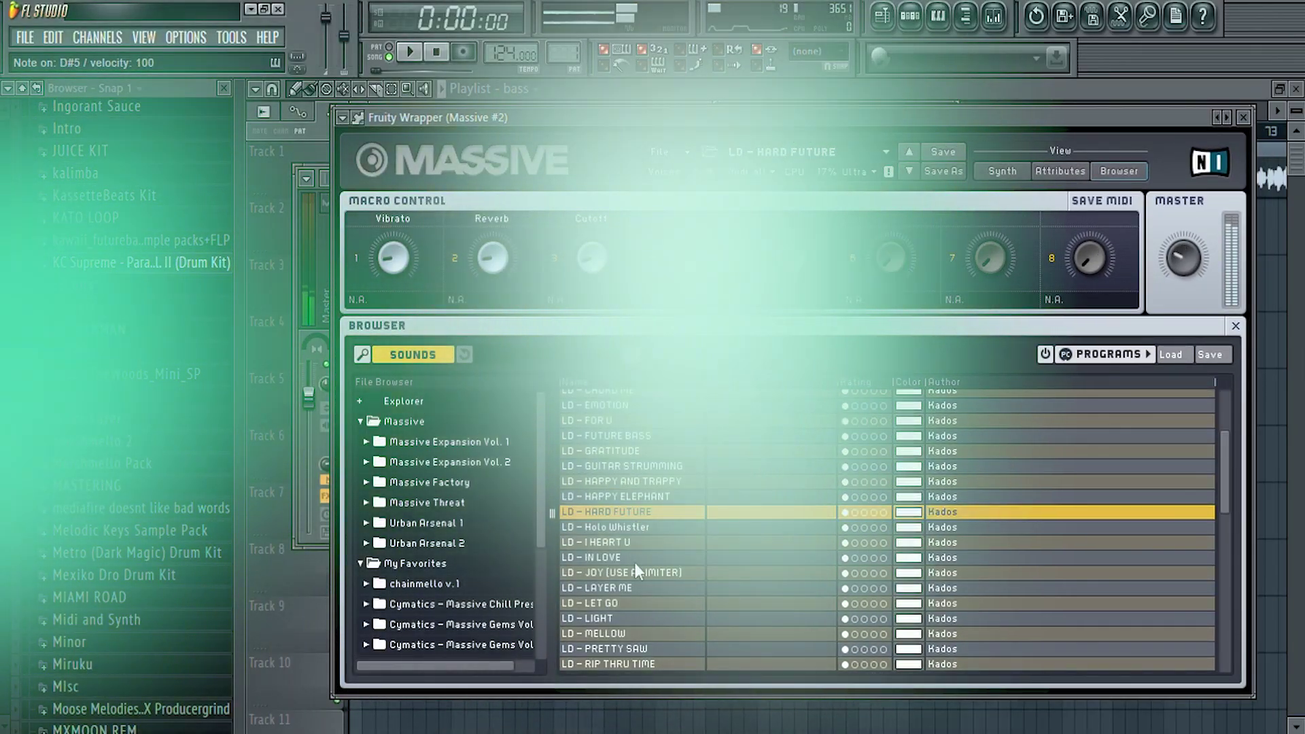
{"action": "double_click", "coordinate": [624, 588]}
{"action": "double_click", "coordinate": [622, 603]}
{"action": "scroll", "coordinate": [625, 595], "scroll_direction": "down", "scroll_amount": 2}
{"action": "double_click", "coordinate": [614, 551]}
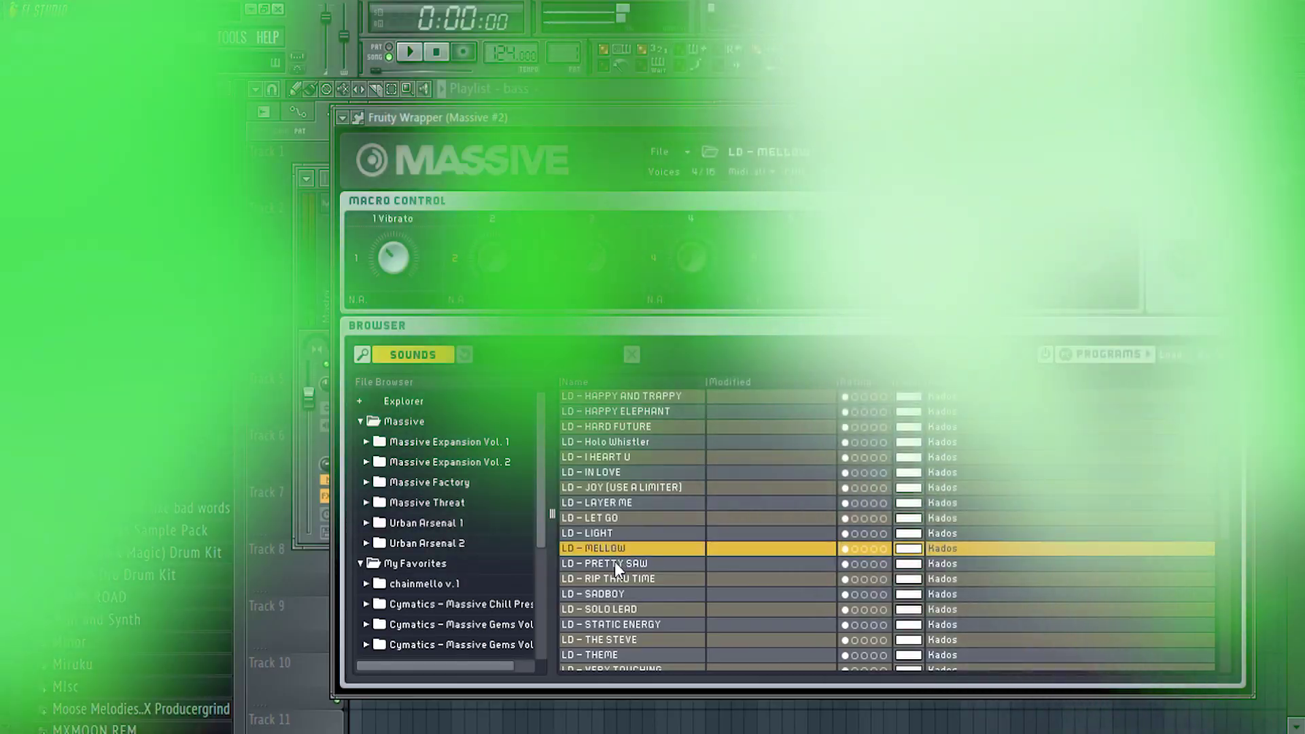
{"action": "double_click", "coordinate": [620, 563]}
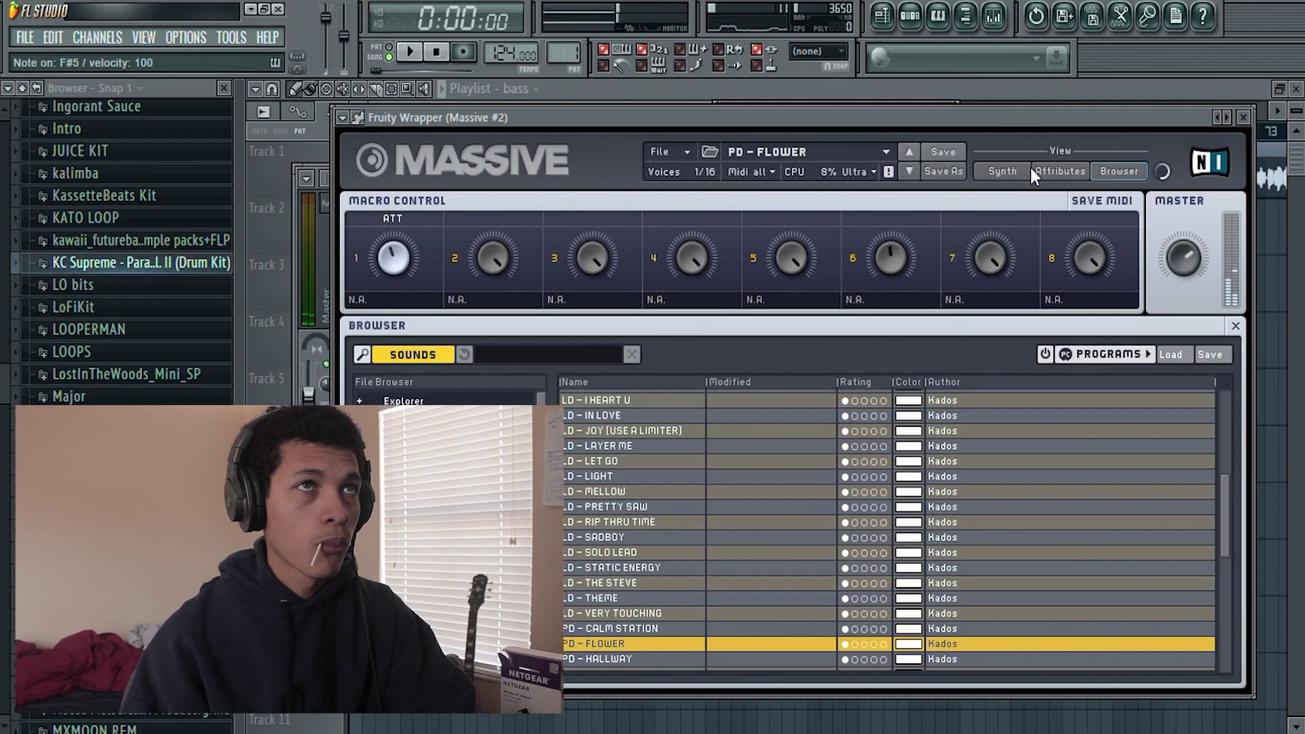
Step: Check the PD - FLOWER patch in Massive's synth view and add a Fruity effect to the Massive #2 mixer track
{"action": "left_click", "coordinate": [1003, 171]}
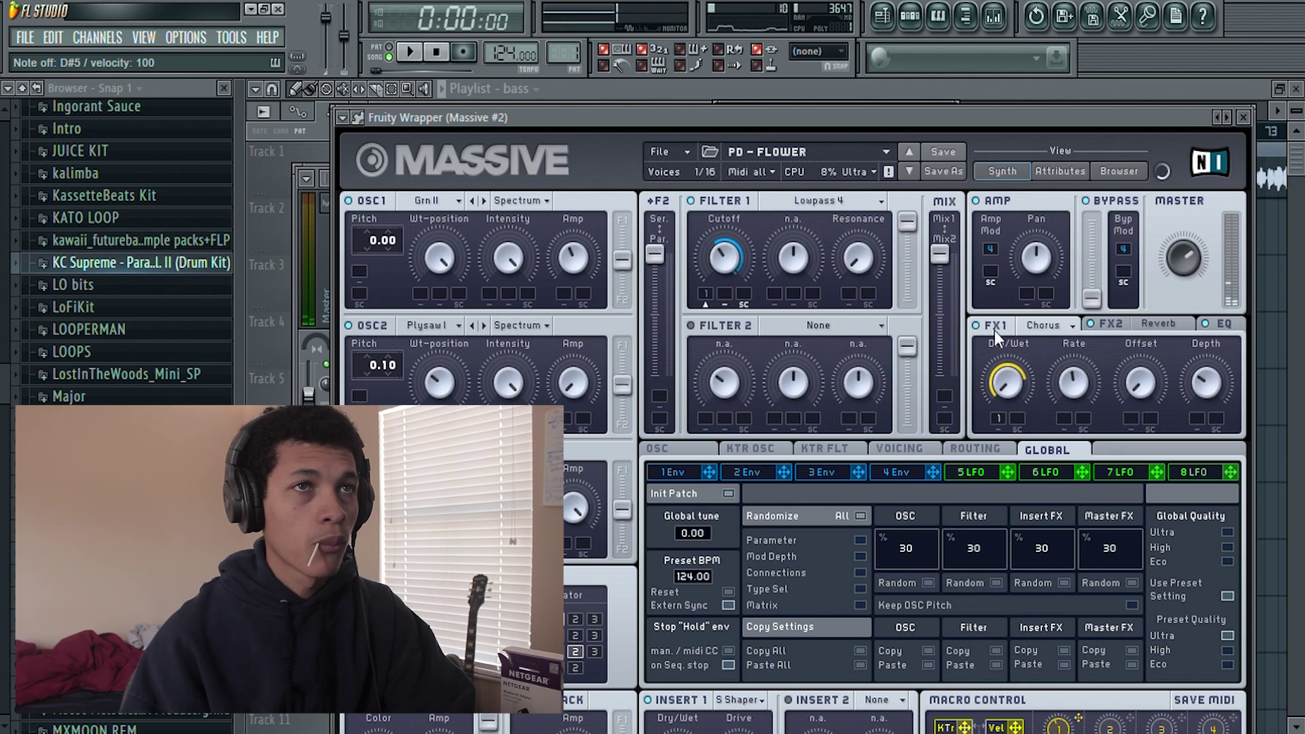
{"action": "left_click", "coordinate": [999, 20]}
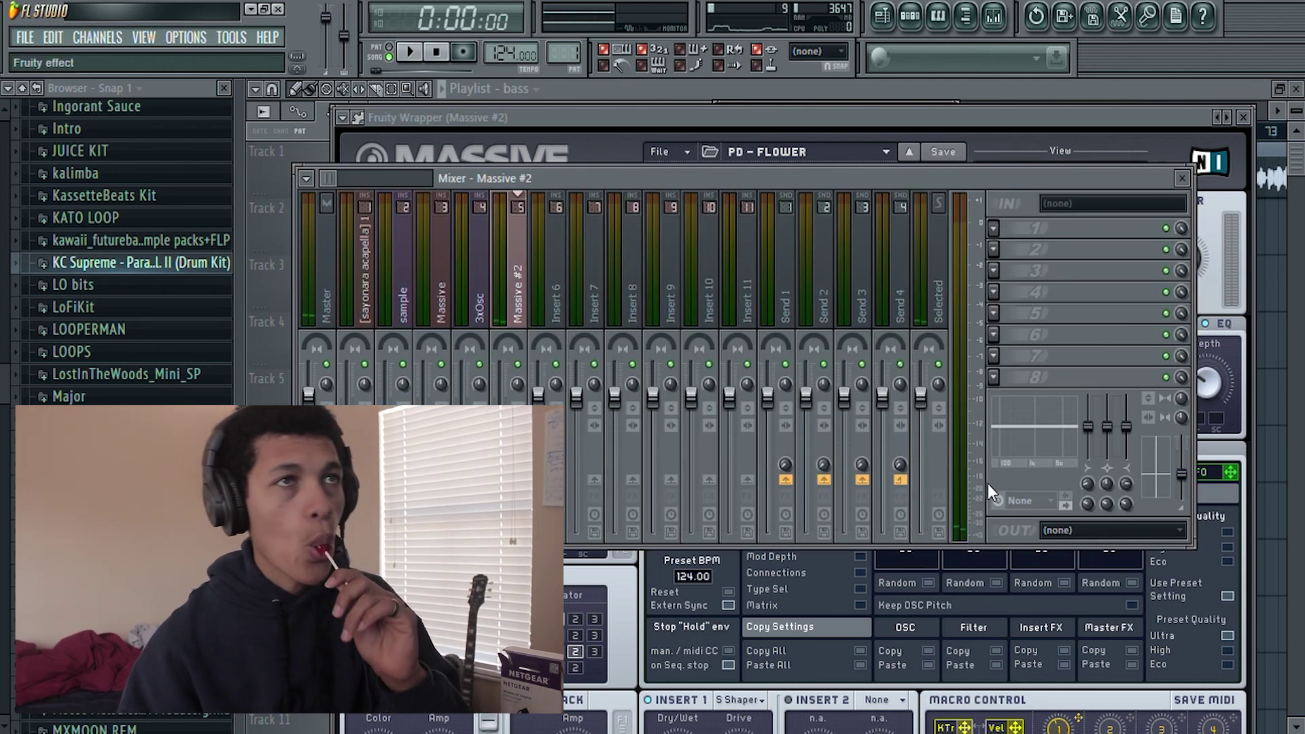
{"action": "left_click", "coordinate": [959, 253]}
{"action": "left_click_drag", "start_coordinate": [503, 316], "coordinate": [492, 311]}
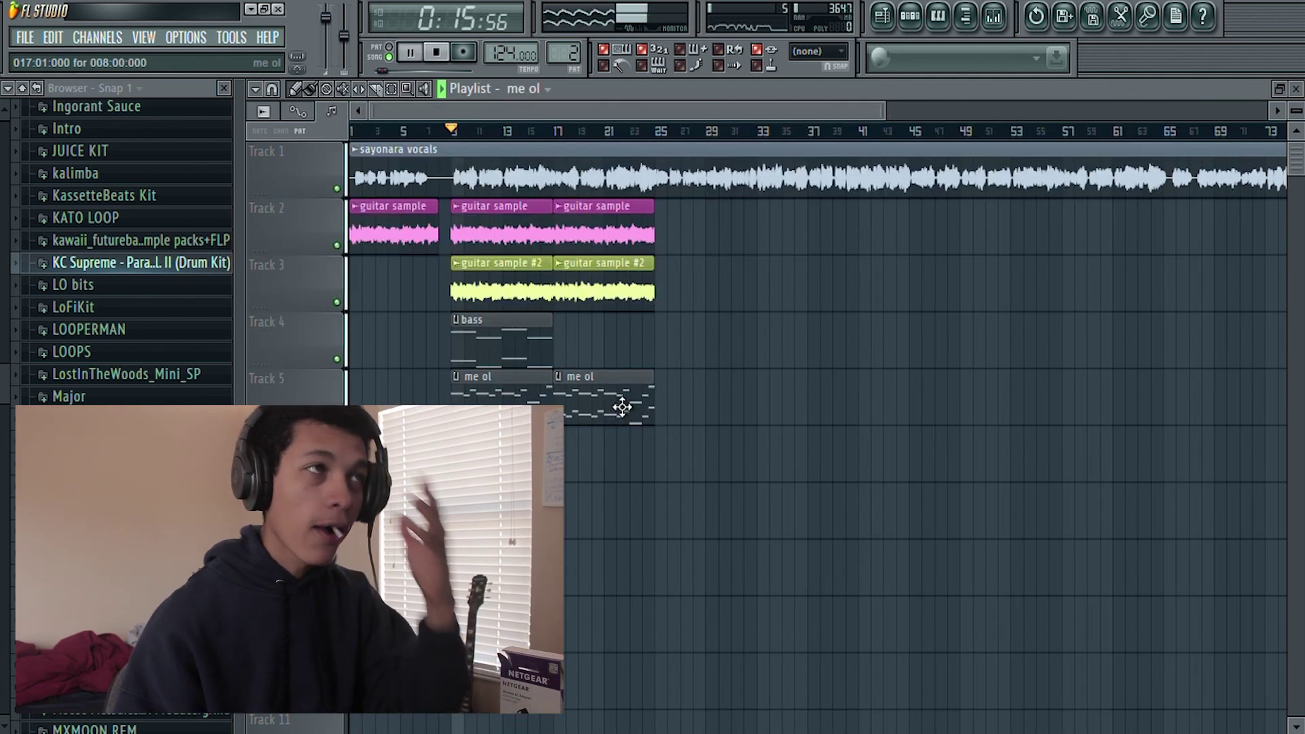
Step: Check the me ol pattern's channels, the Massive #2 mixer track and its piano roll notes while the song plays
{"action": "left_click", "coordinate": [824, 304]}
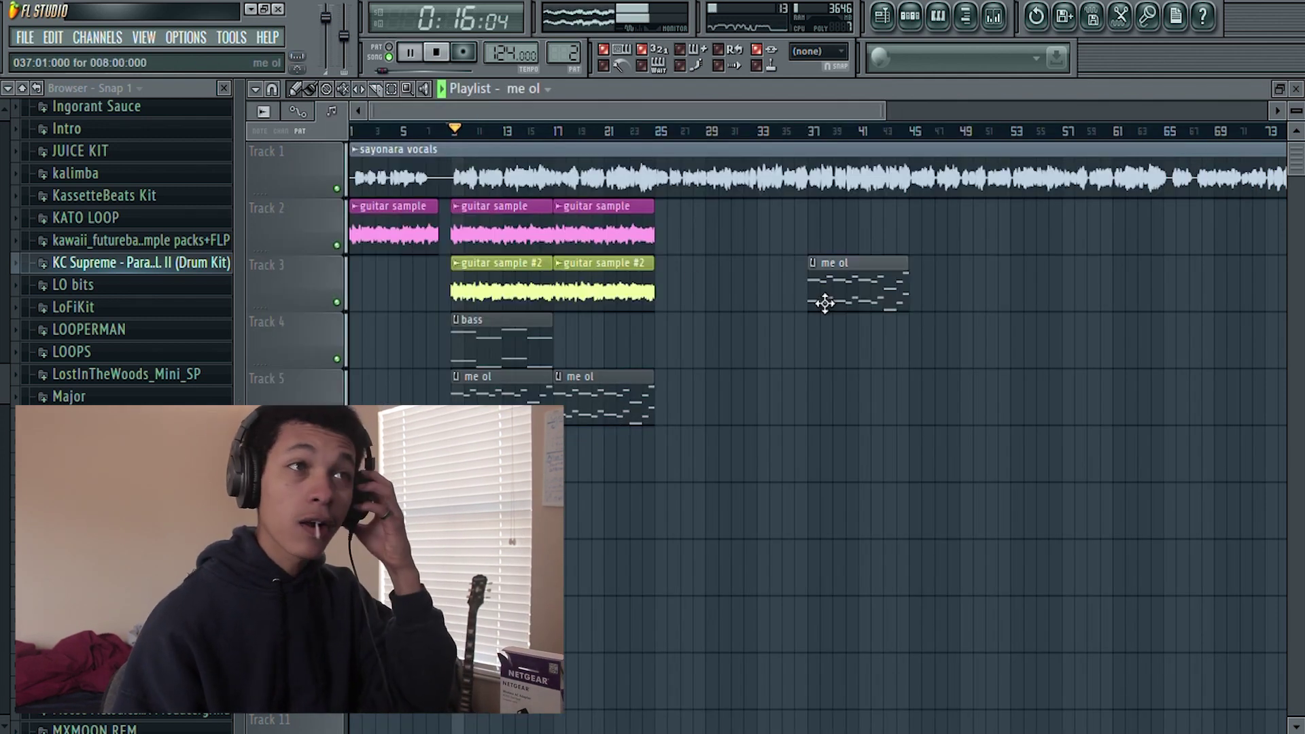
{"action": "right_click", "coordinate": [824, 304]}
{"action": "left_click", "coordinate": [924, 19]}
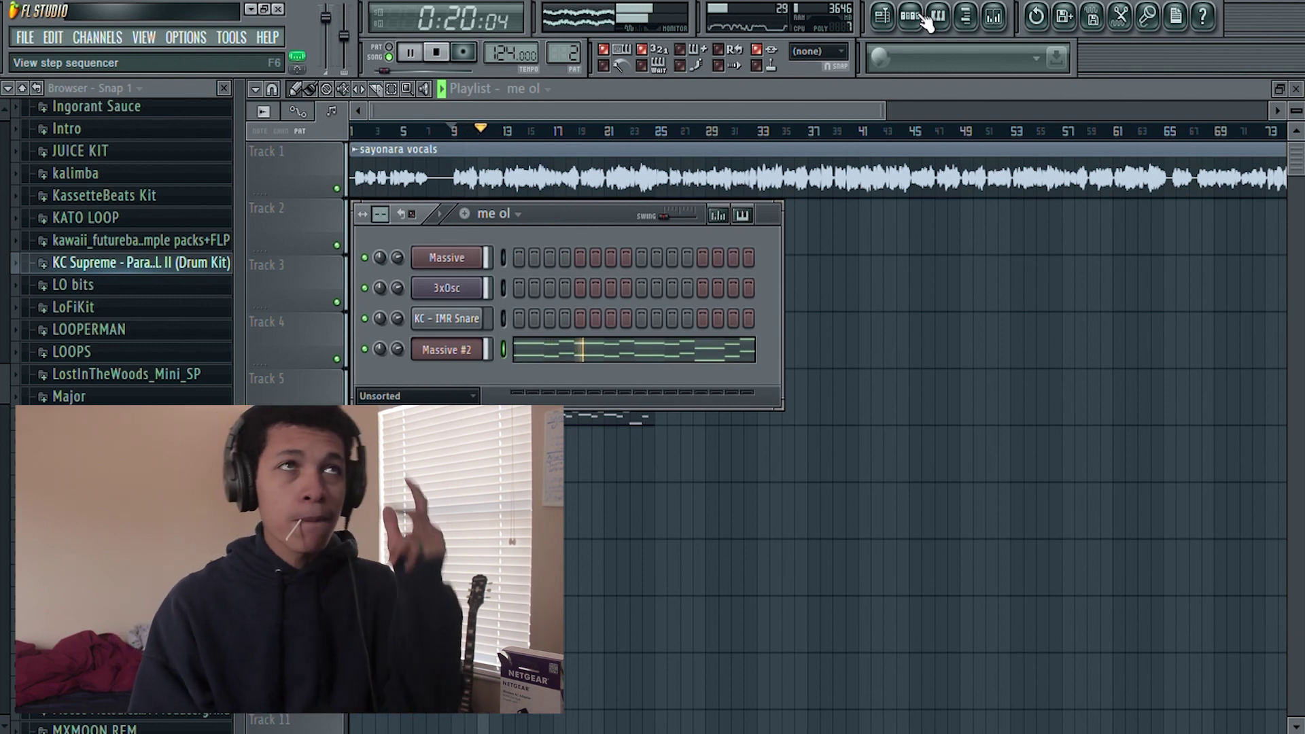
{"action": "left_click", "coordinate": [963, 19]}
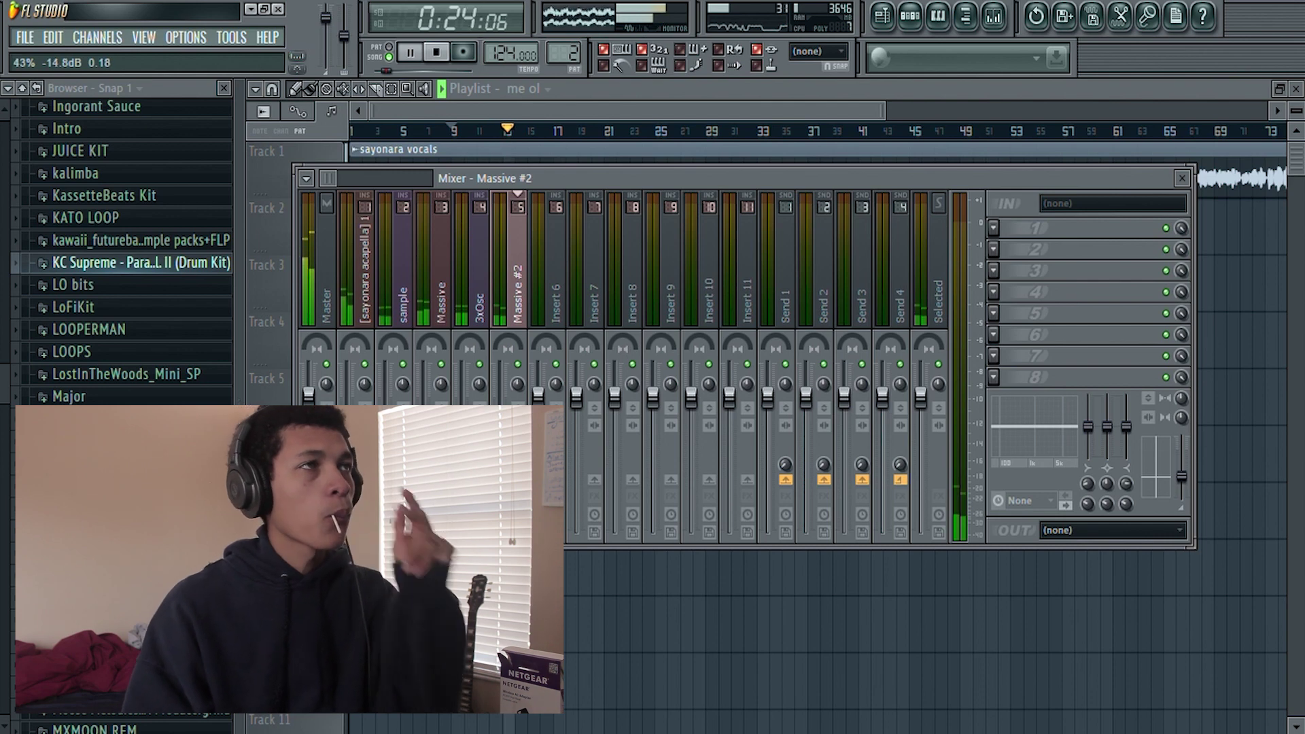
{"action": "left_click", "coordinate": [622, 111]}
{"action": "double_click", "coordinate": [543, 412]}
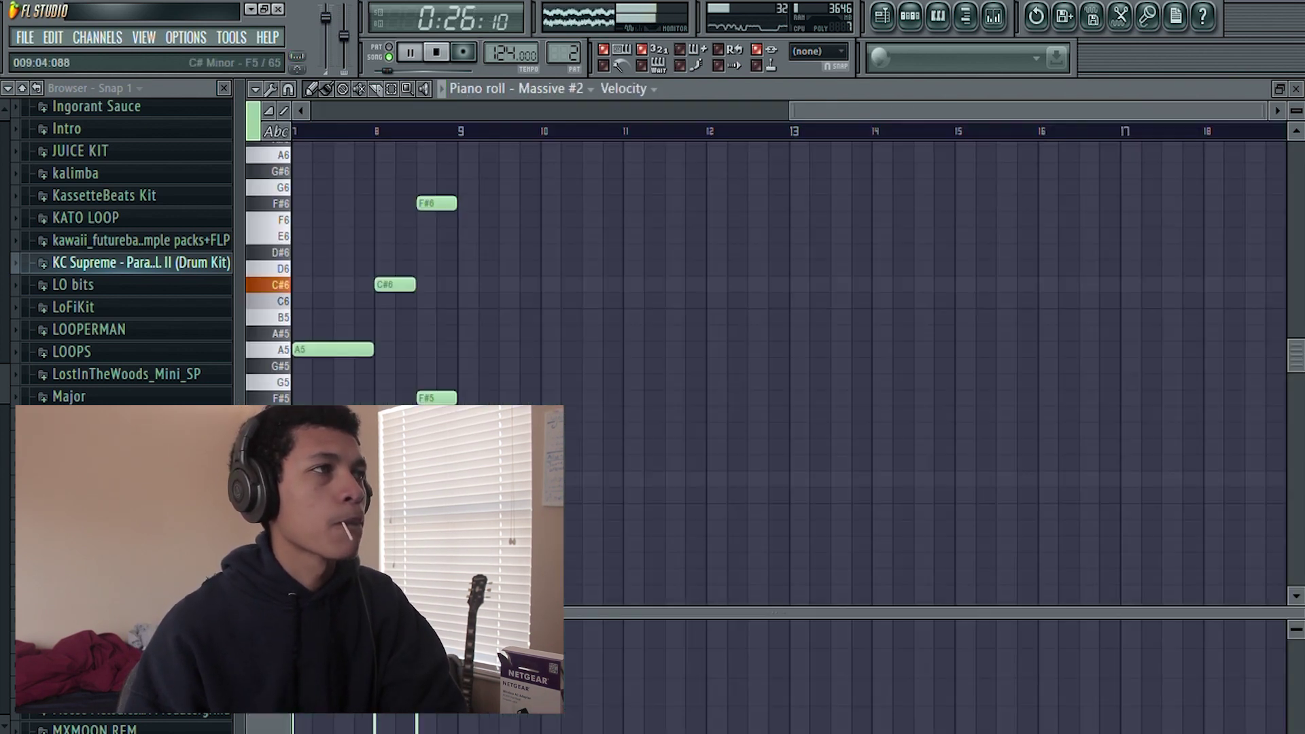
{"action": "left_click", "coordinate": [893, 22]}
{"action": "left_click", "coordinate": [858, 325]}
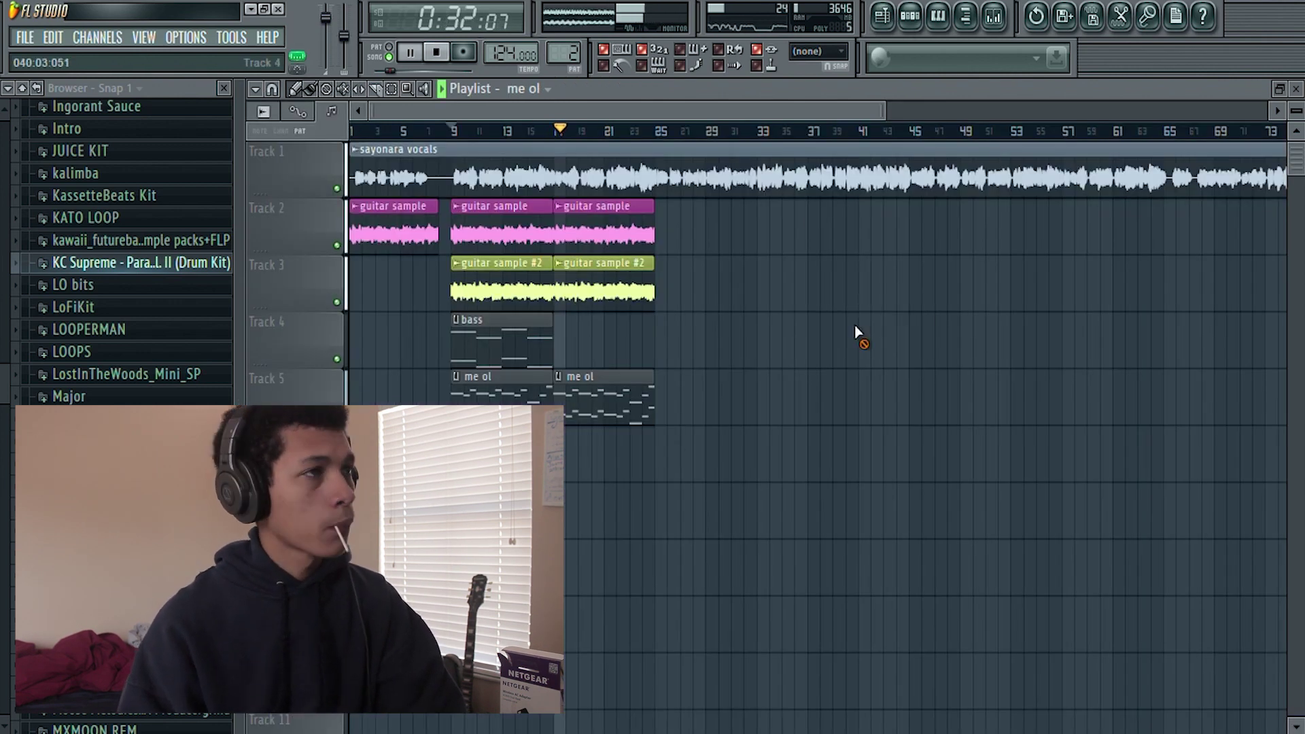
{"action": "right_click", "coordinate": [863, 325]}
{"action": "left_click", "coordinate": [847, 362]}
{"action": "right_click", "coordinate": [889, 356]}
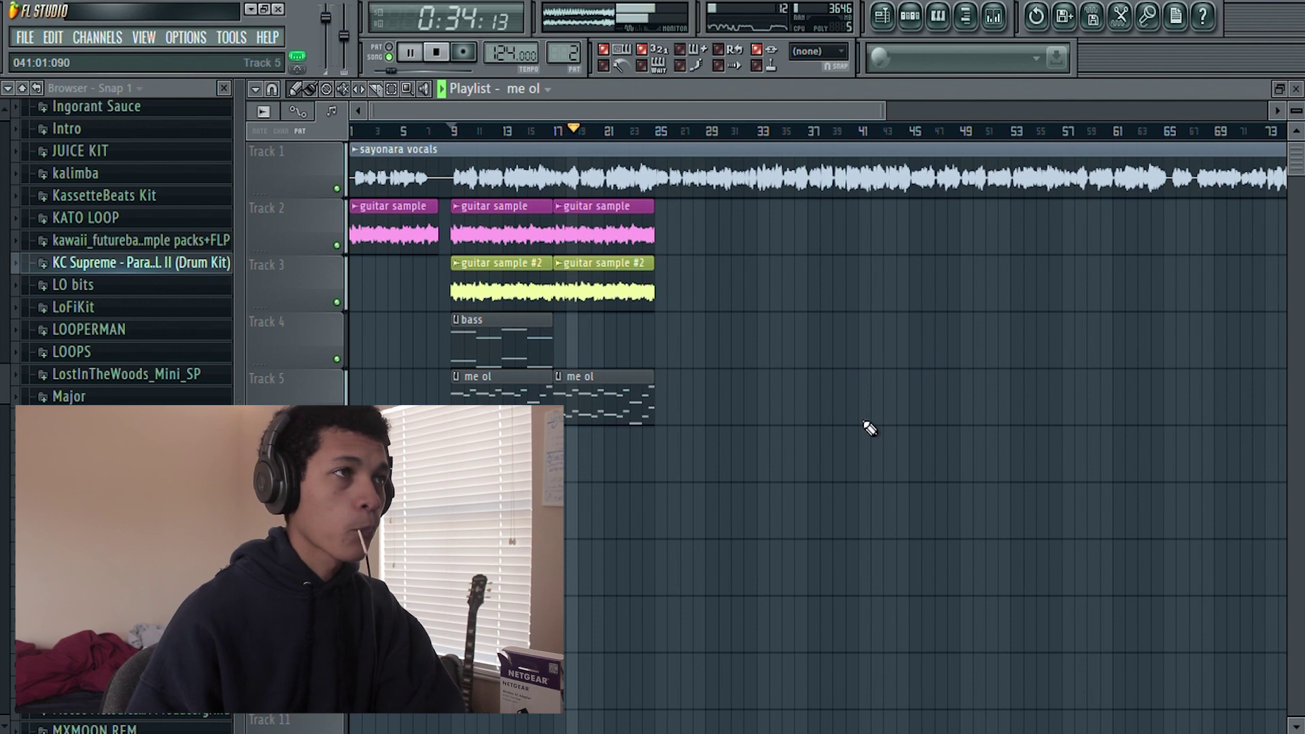
Step: Trim the second guitar sample, guitar sample #2 and me ol clips to start at bar 19, and play from bar 17
{"action": "key", "text": "space"}
{"action": "left_click_drag", "start_coordinate": [598, 480], "coordinate": [580, 317]}
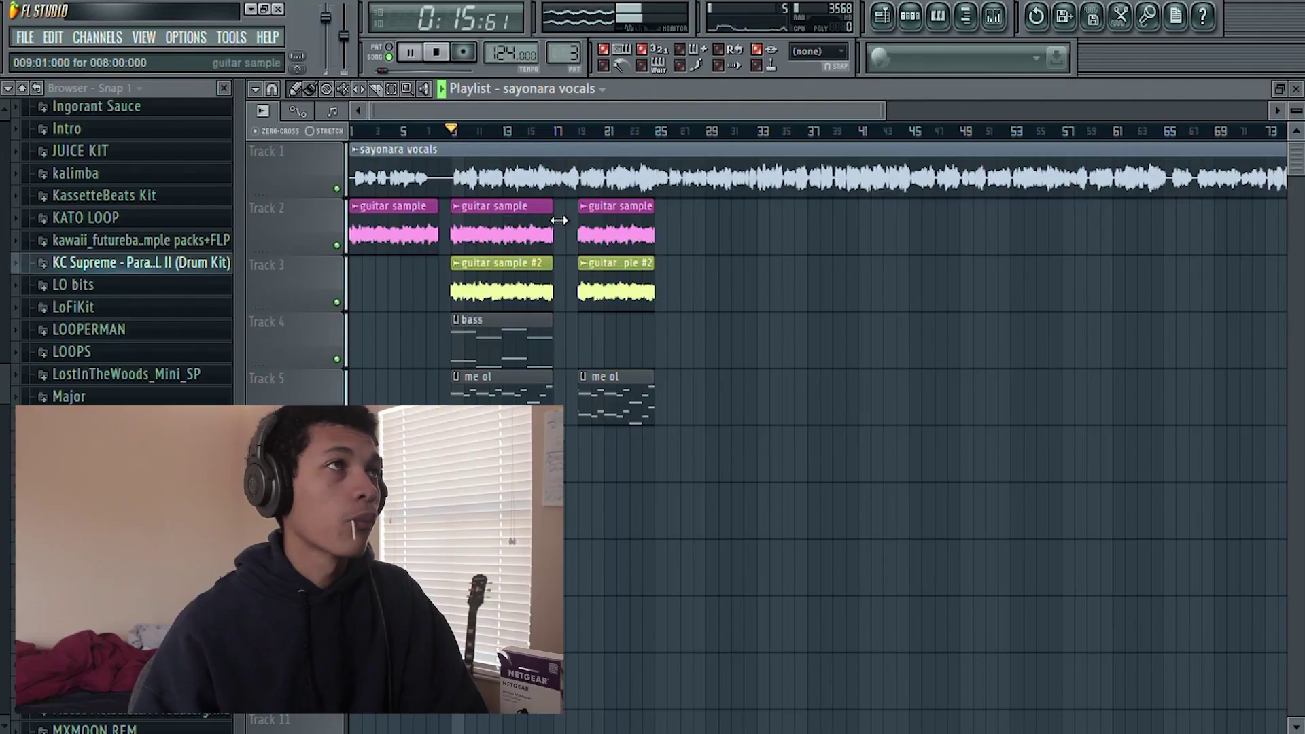
{"action": "left_click", "coordinate": [557, 132]}
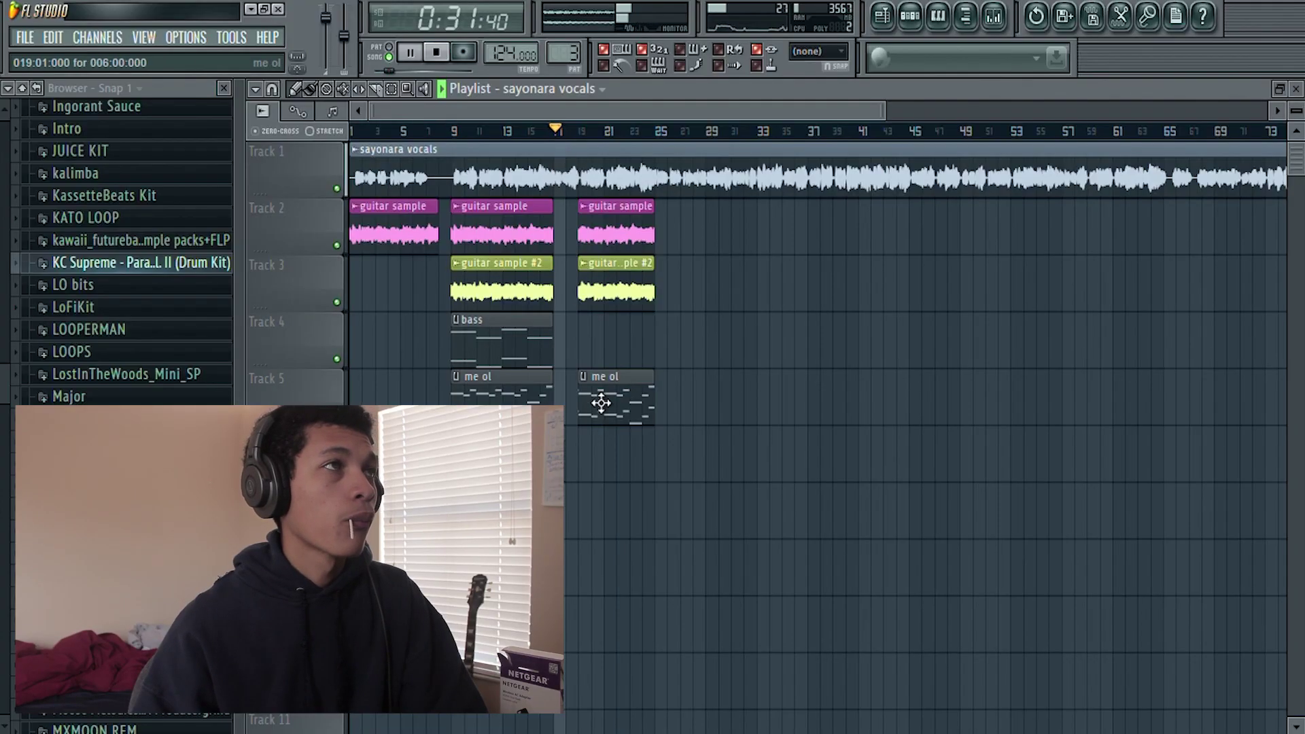
Step: Place a two-beat A5 note at the start of the reFX Nexus pattern in the piano roll
{"action": "key", "text": "F7"}
{"action": "right_click", "coordinate": [569, 457]}
{"action": "key", "text": "space"}
{"action": "key", "text": "space"}
{"action": "key", "text": "space"}
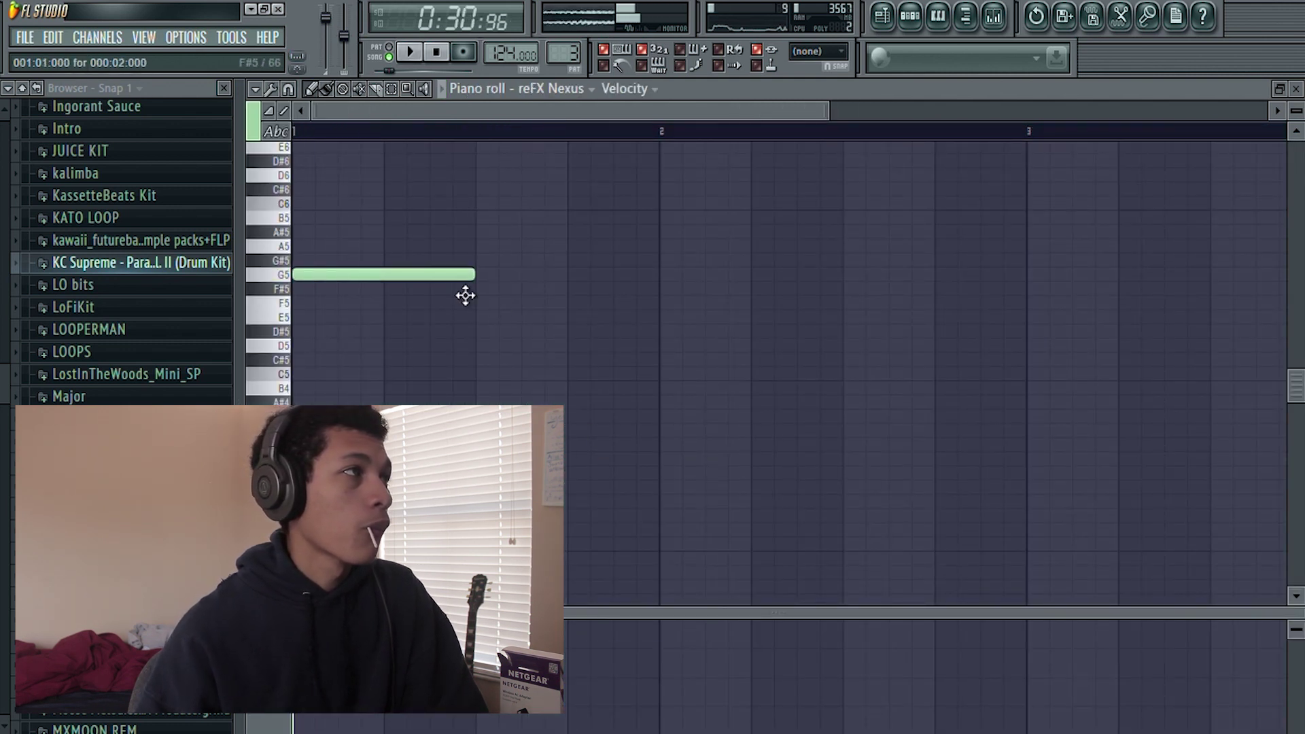
{"action": "left_click_drag", "start_coordinate": [452, 277], "coordinate": [445, 256]}
{"action": "key", "text": "space"}
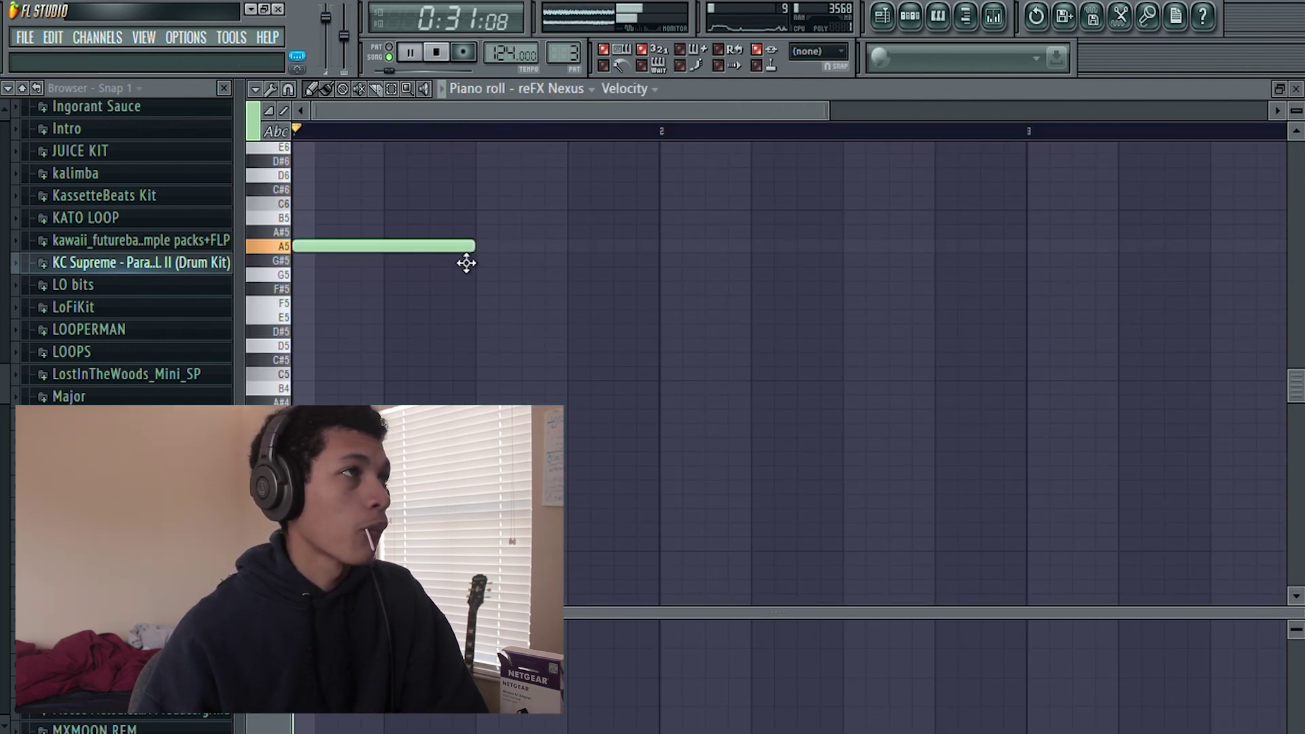
Step: Add a one-beat C#6 note and a one-beat D6 note after the A5 to complete the first bar
{"action": "left_click", "coordinate": [479, 218]}
{"action": "left_click_drag", "start_coordinate": [556, 233], "coordinate": [558, 202]}
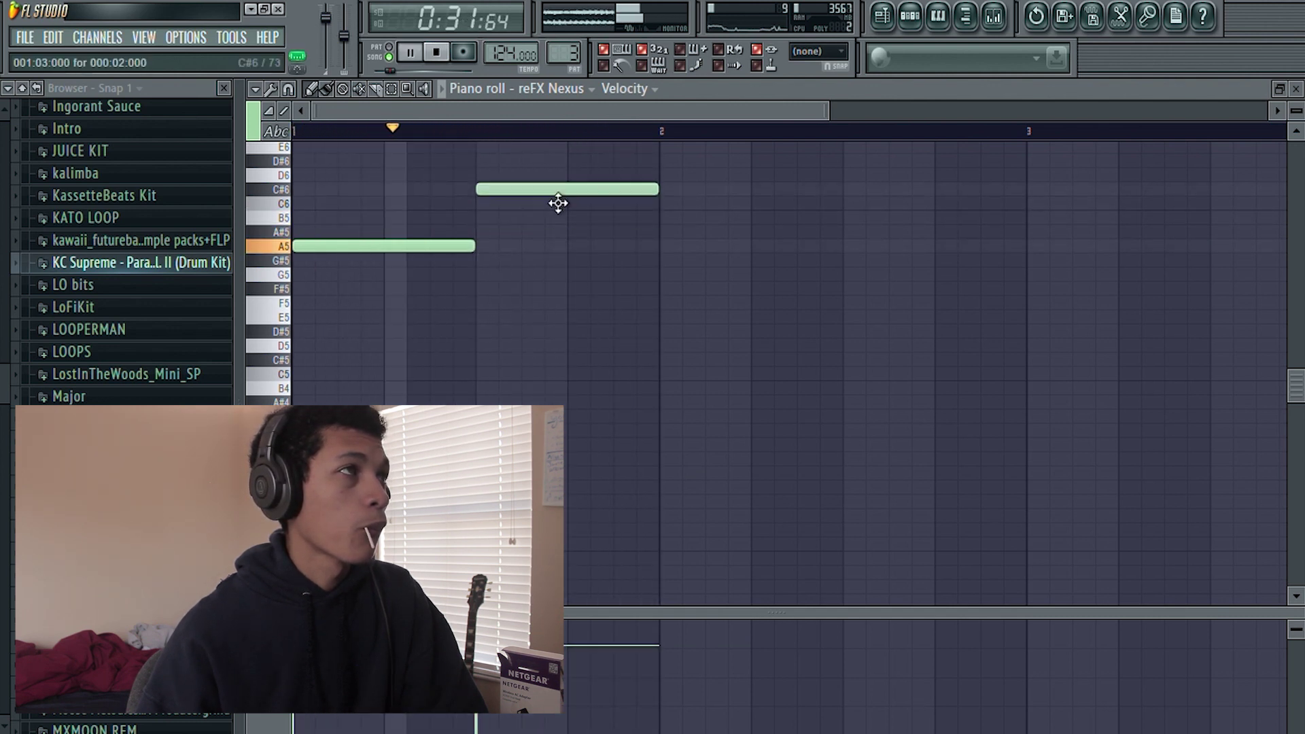
{"action": "scroll", "coordinate": [646, 224], "scroll_direction": "up", "scroll_amount": 3}
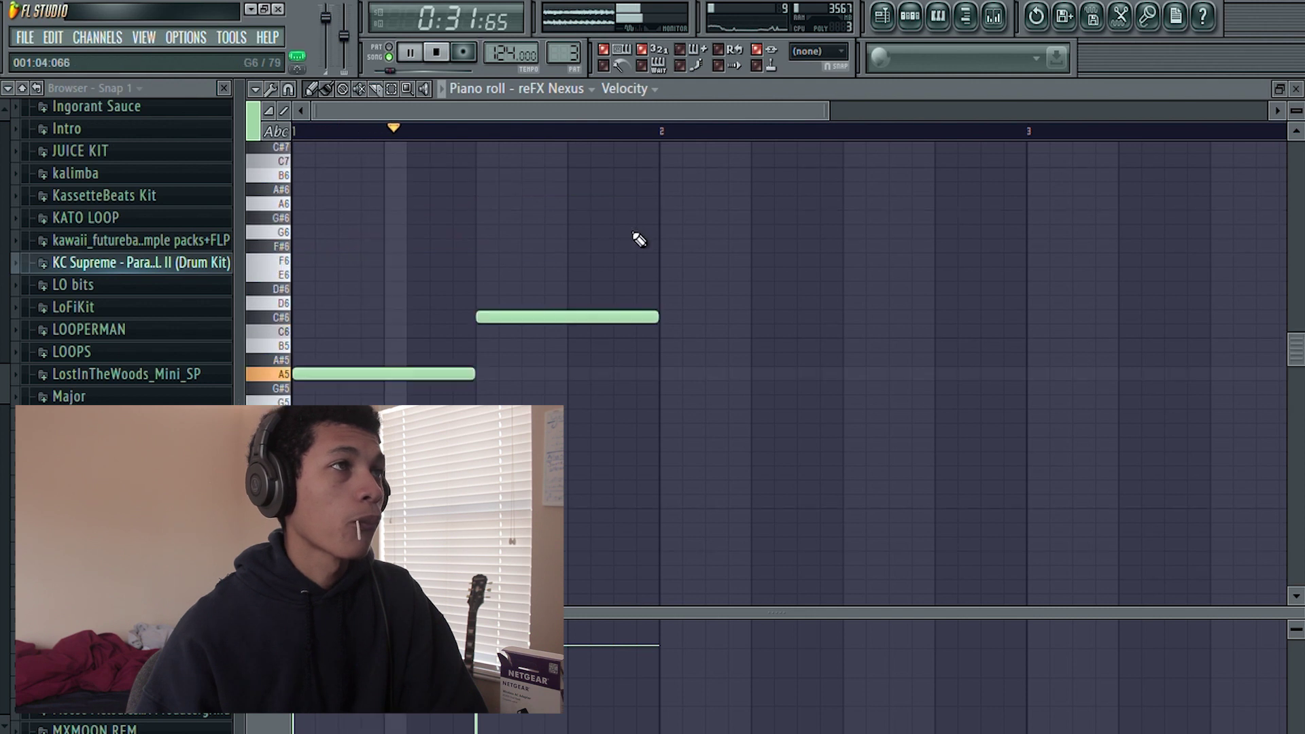
{"action": "left_click_drag", "start_coordinate": [658, 329], "coordinate": [581, 336]}
{"action": "left_click", "coordinate": [574, 290]}
{"action": "key", "text": "space"}
{"action": "scroll", "coordinate": [614, 380], "scroll_direction": "down", "scroll_amount": 2}
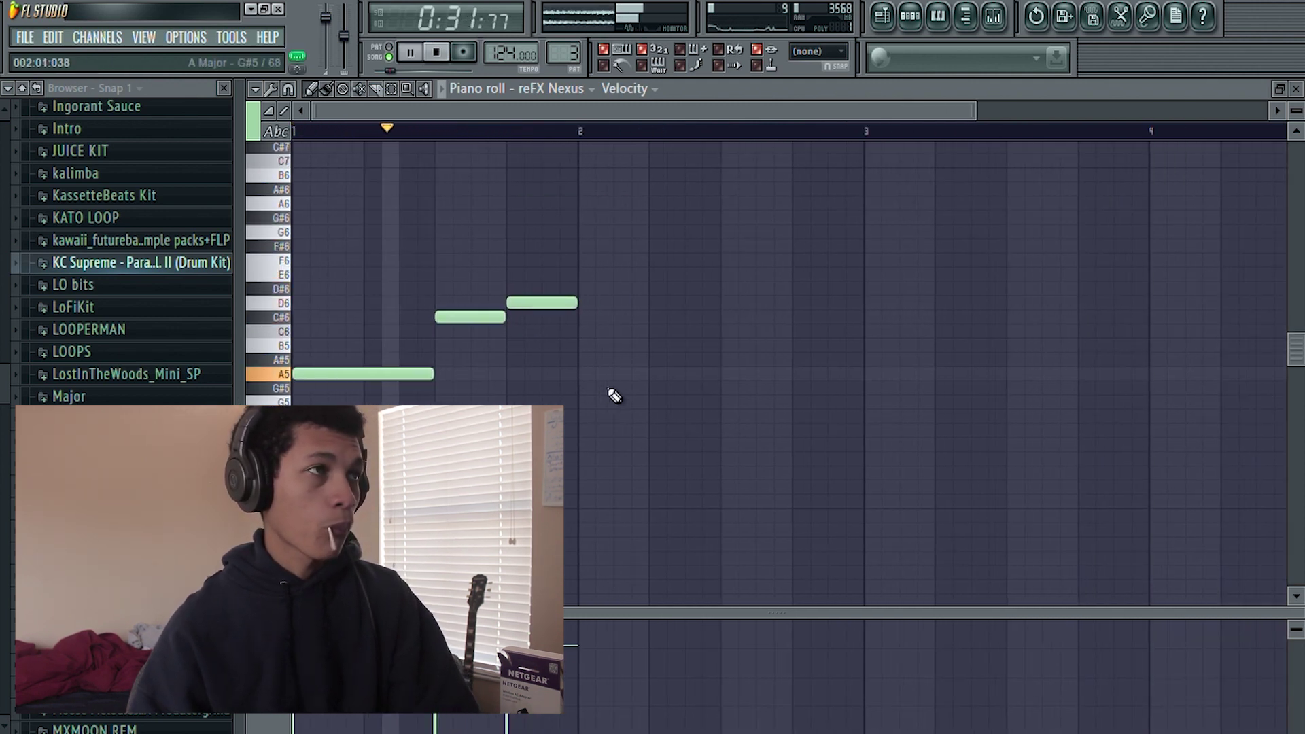
Step: Duplicate the one-bar melody into bar 2 and raise the copied C#6 note to E6
{"action": "key", "text": "ctrl+b"}
{"action": "scroll", "coordinate": [615, 408], "scroll_direction": "down", "scroll_amount": 3}
{"action": "scroll", "coordinate": [581, 499], "scroll_direction": "down", "scroll_amount": 1}
{"action": "left_click", "coordinate": [730, 446]}
{"action": "right_click", "coordinate": [732, 448]}
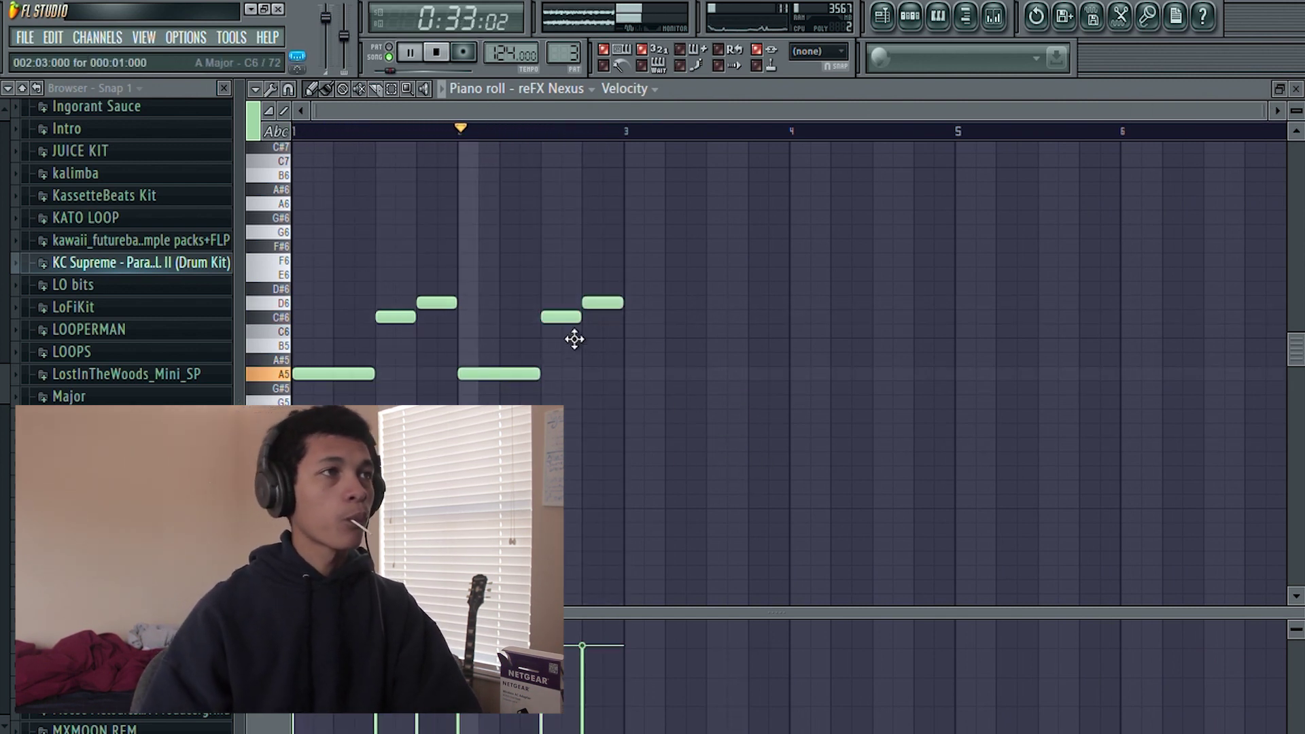
{"action": "key", "text": "space"}
{"action": "left_click_drag", "start_coordinate": [563, 318], "coordinate": [564, 293]}
{"action": "key", "text": "space"}
Step: Duplicate the two-bar reFX Nexus melody repeatedly until it fills eight bars
{"action": "left_click", "coordinate": [723, 406]}
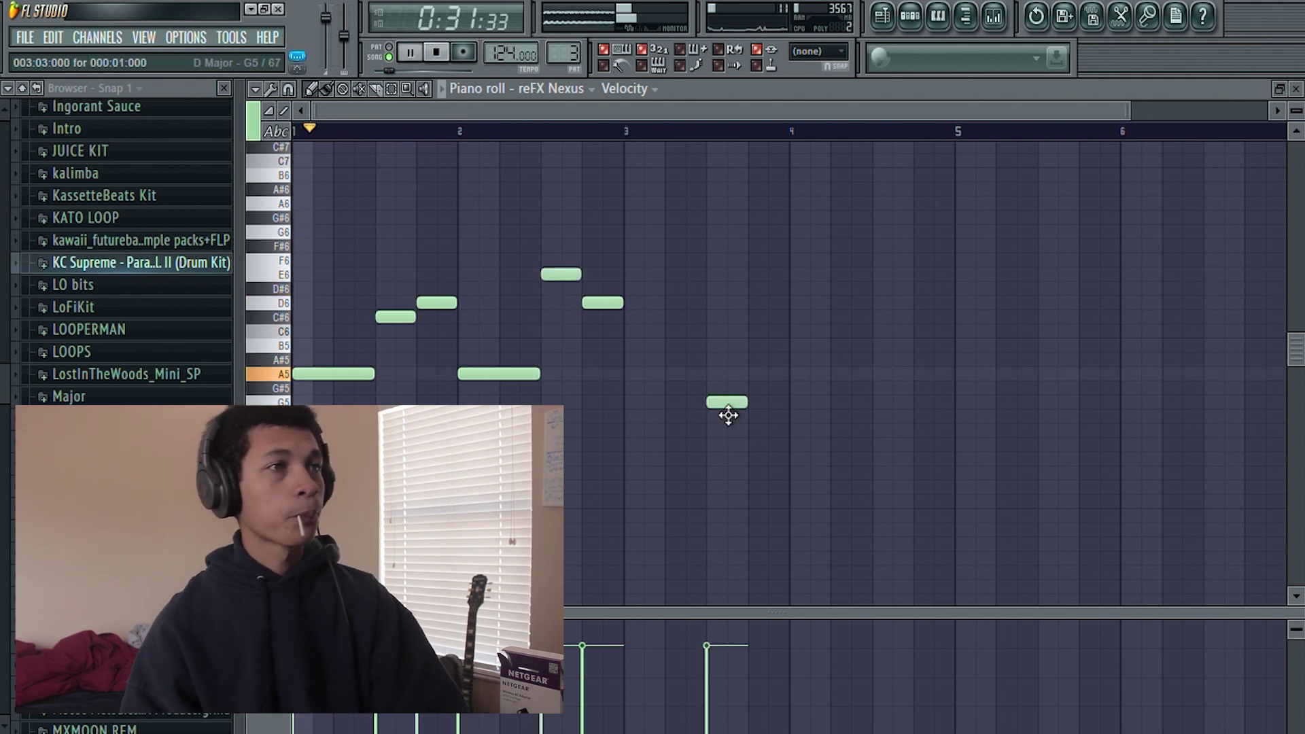
{"action": "right_click", "coordinate": [723, 407]}
{"action": "key", "text": "ctrl+b"}
{"action": "scroll", "coordinate": [734, 455], "scroll_direction": "down", "scroll_amount": 1}
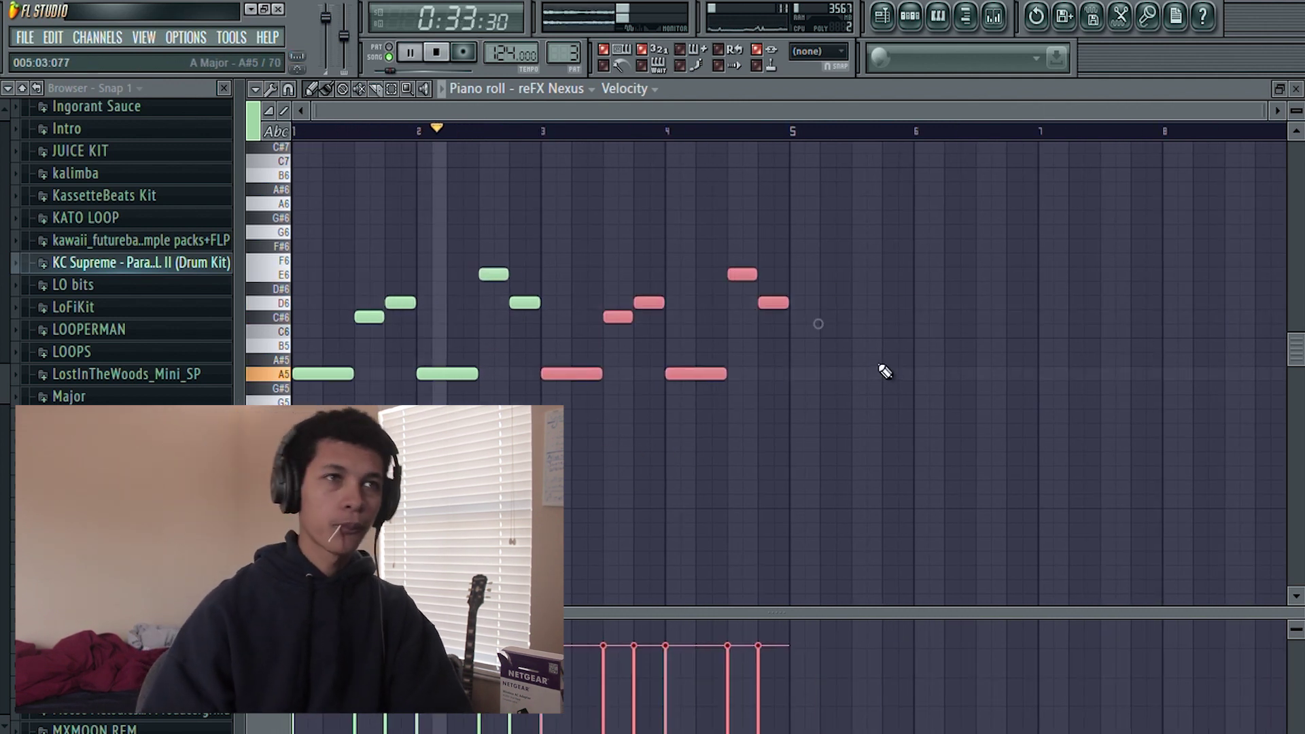
{"action": "left_click", "coordinate": [883, 359]}
{"action": "right_click", "coordinate": [888, 360]}
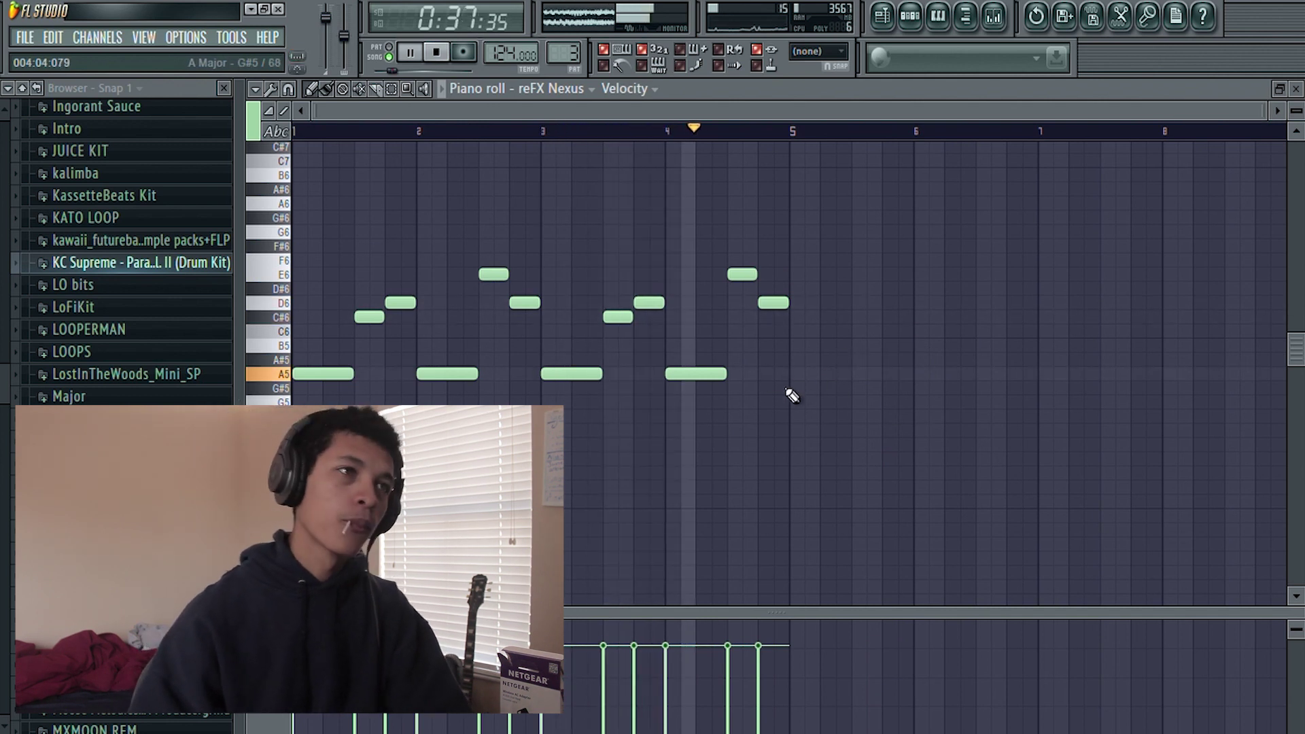
{"action": "key", "text": "ctrl+b"}
{"action": "scroll", "coordinate": [803, 436], "scroll_direction": "down", "scroll_amount": 3}
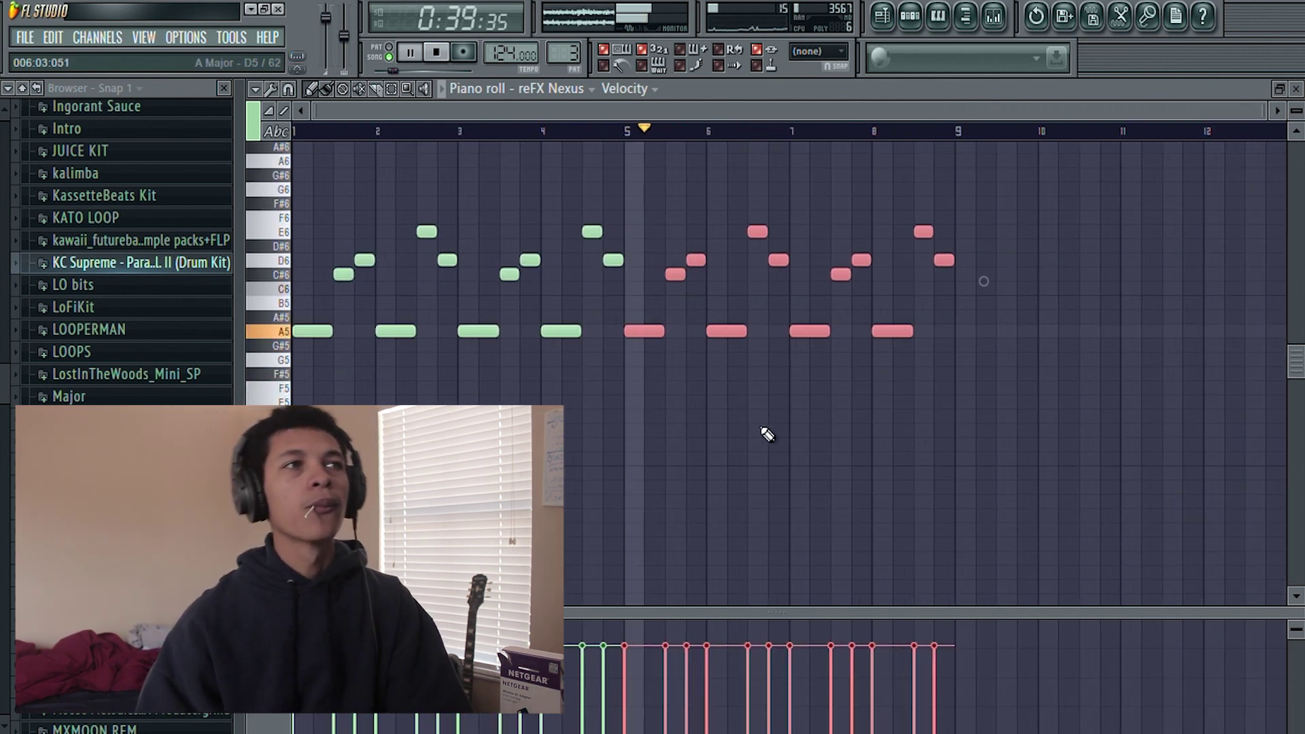
{"action": "left_click", "coordinate": [894, 192], "text": "ctrl"}
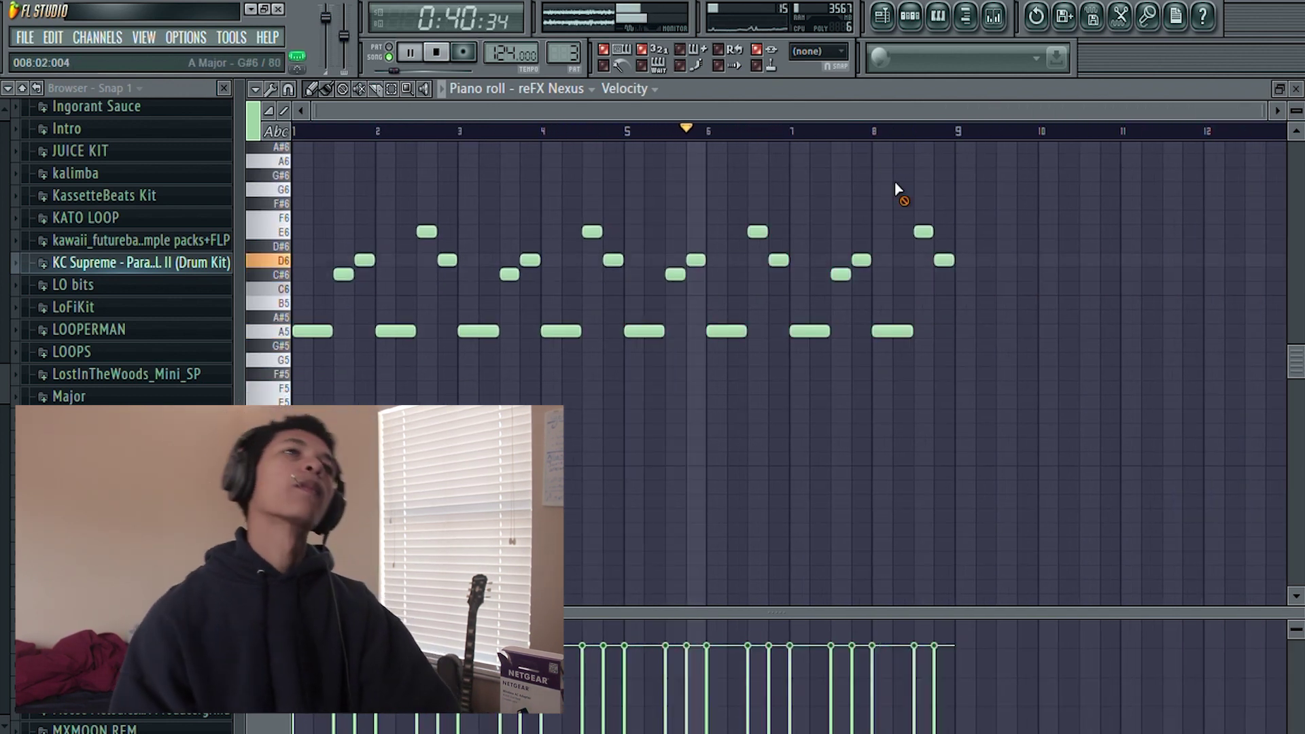
Step: Check the reFX Nexus track in the mixer, then return to the playlist and stop playback
{"action": "left_click", "coordinate": [993, 15]}
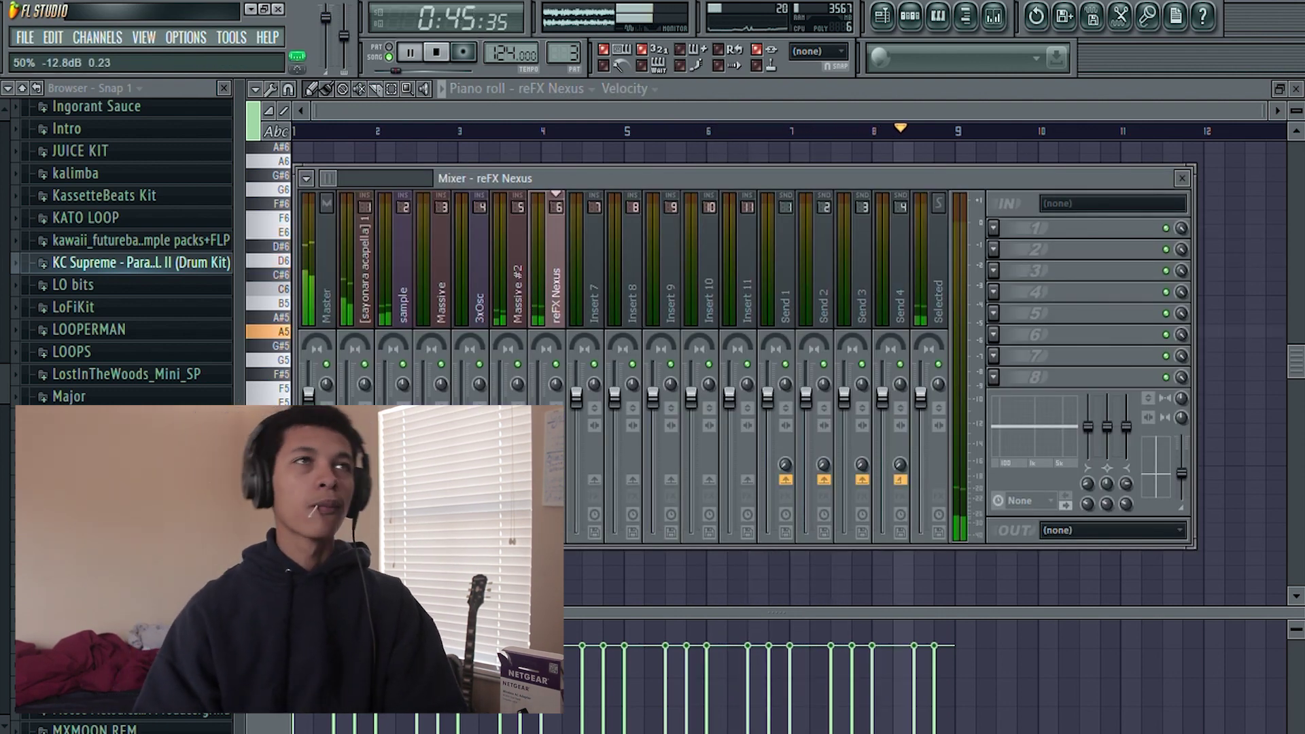
{"action": "left_click", "coordinate": [909, 15]}
{"action": "left_click", "coordinate": [901, 27]}
{"action": "key", "text": "space"}
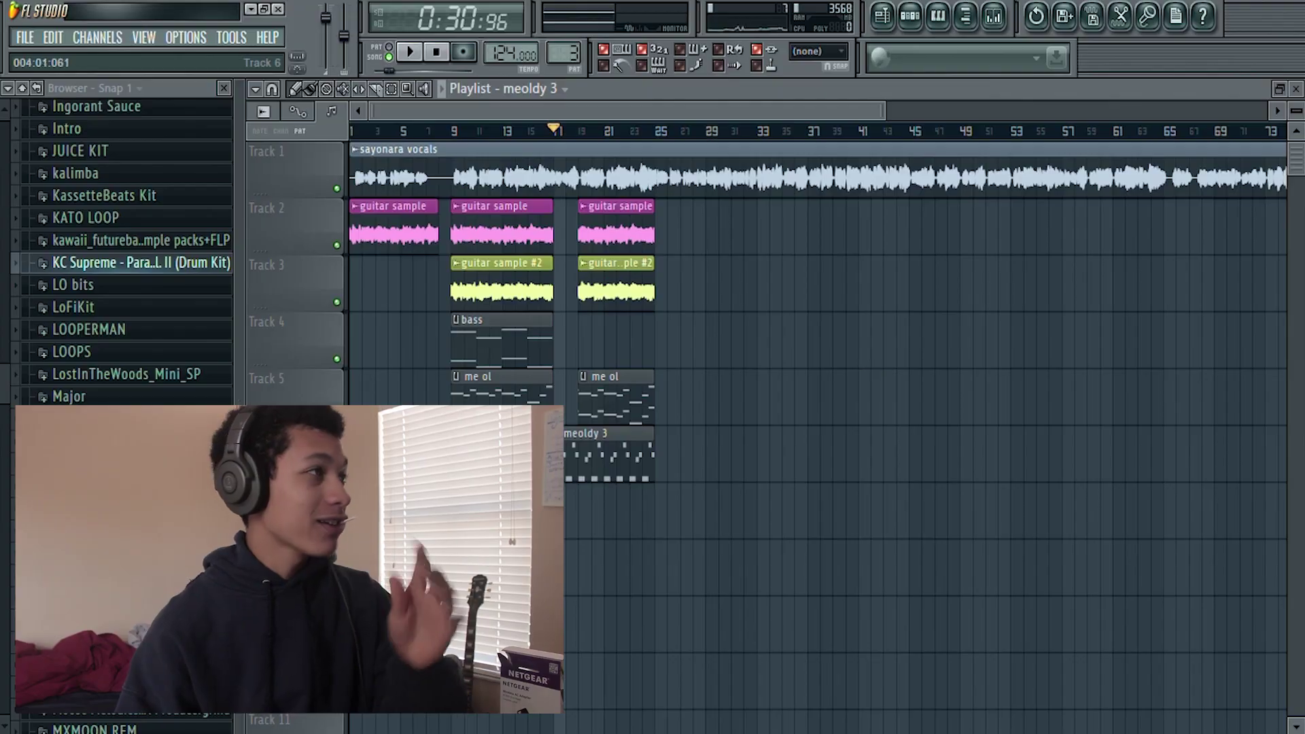
Step: Switch to the b e a t pattern and add Susp3c kick 1 from the SUSP3C SAMPLE PACK as a channel
{"action": "left_click", "coordinate": [921, 17]}
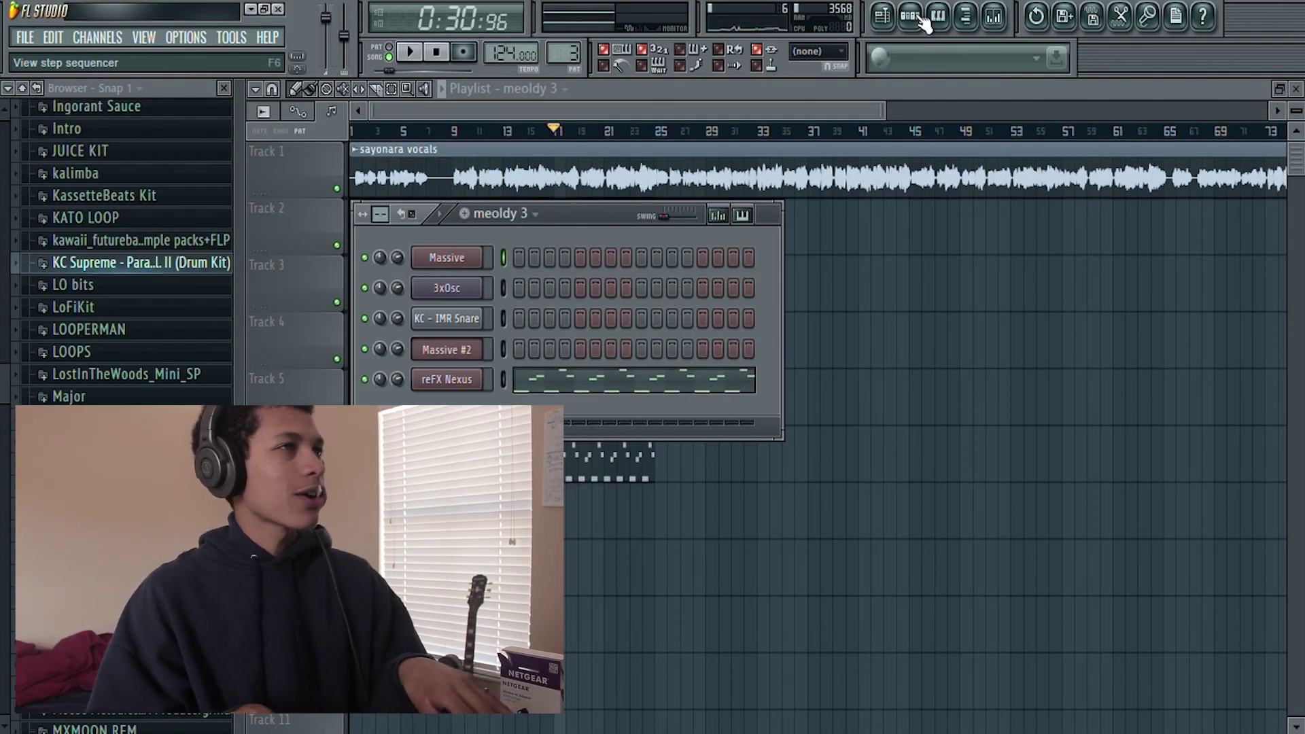
{"action": "left_click", "coordinate": [465, 215]}
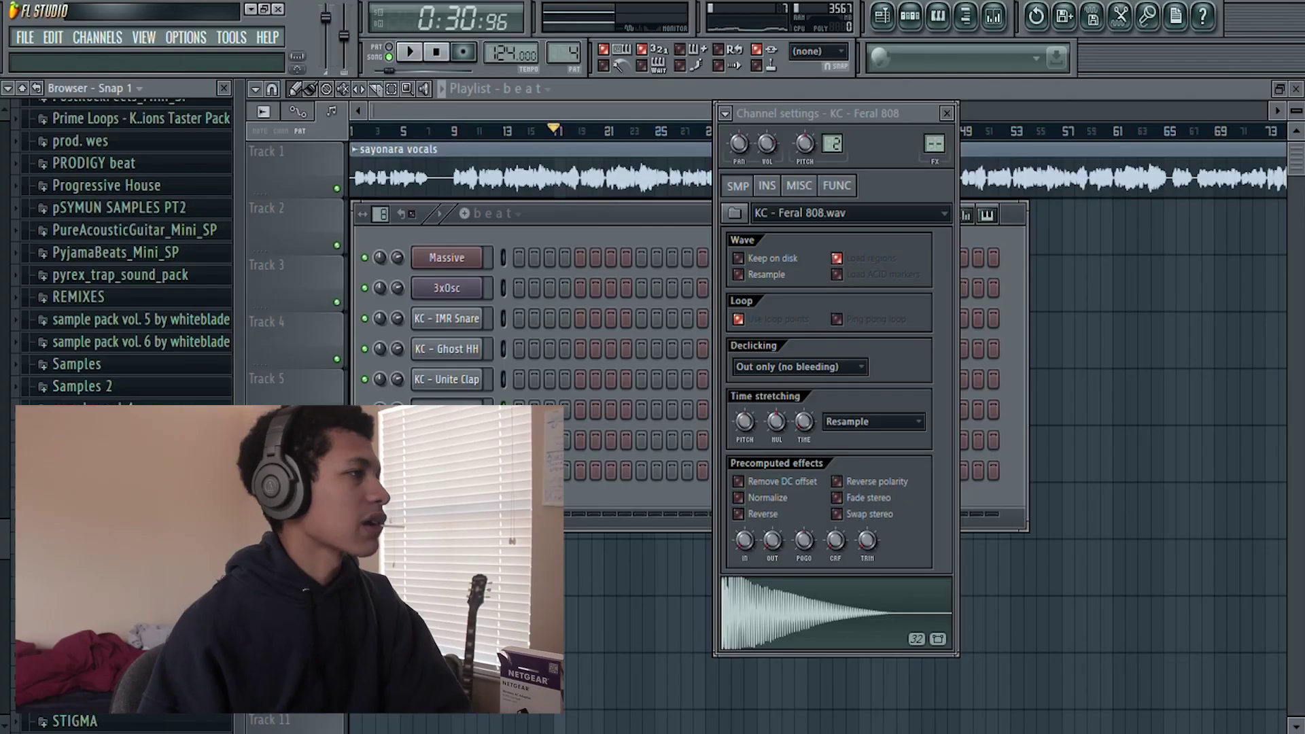
{"action": "scroll", "coordinate": [122, 251], "scroll_direction": "down", "scroll_amount": 5}
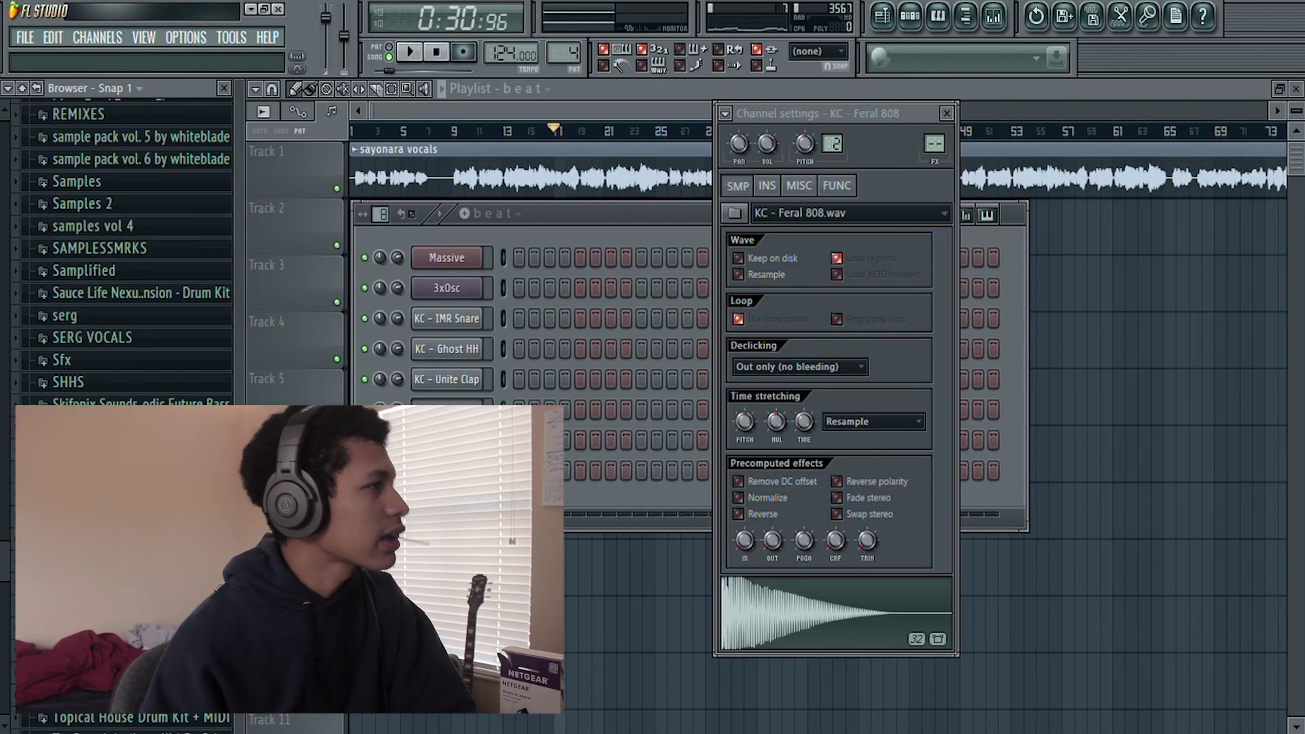
{"action": "scroll", "coordinate": [122, 251], "scroll_direction": "down", "scroll_amount": 3}
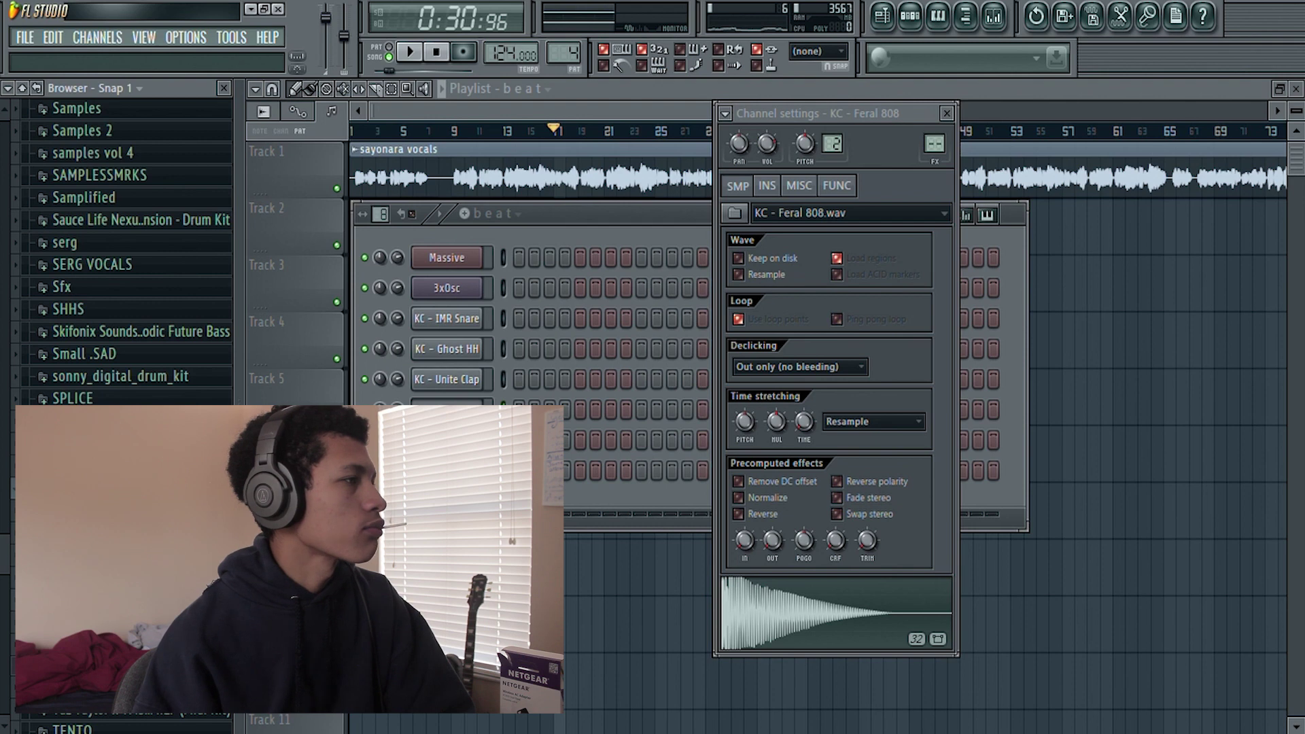
{"action": "scroll", "coordinate": [122, 251], "scroll_direction": "down", "scroll_amount": 6}
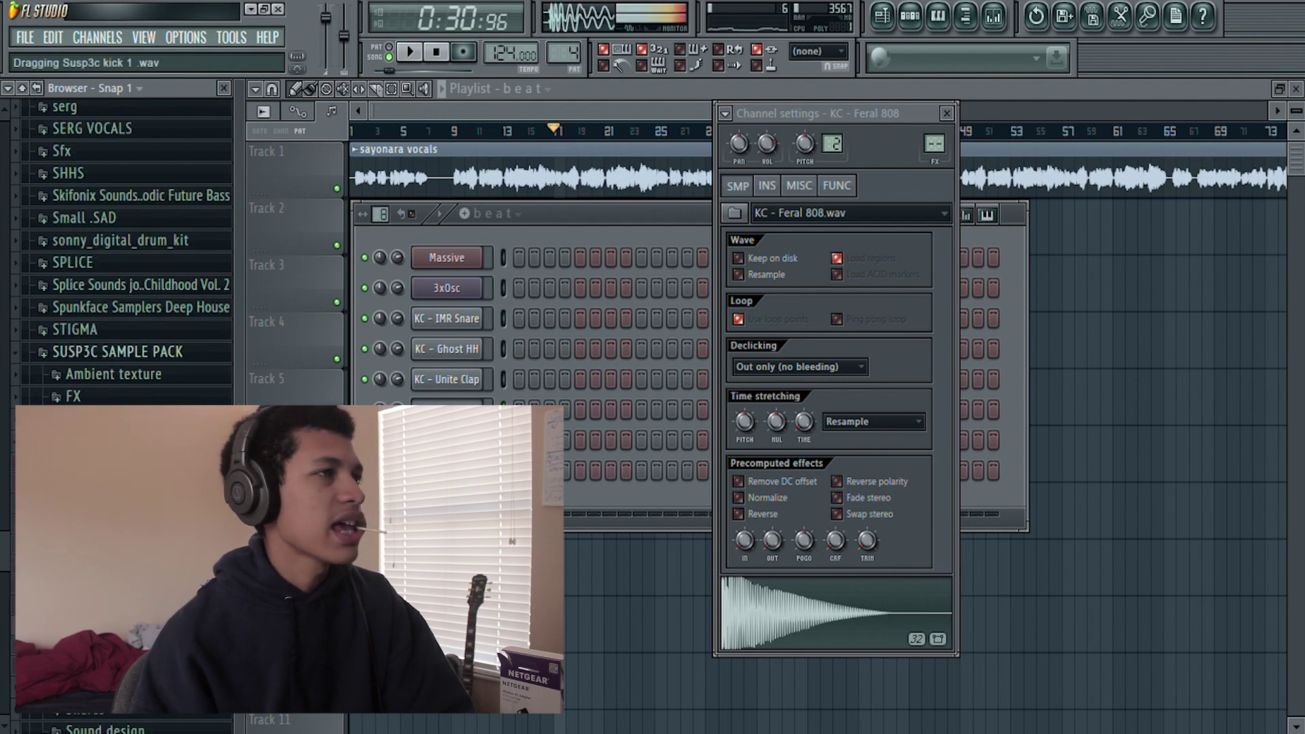
{"action": "left_click_drag", "start_coordinate": [177, 516], "coordinate": [442, 503]}
Step: Play back the b e a t drum pattern and review the KC - Feral 808 notes in the piano roll
{"action": "key", "text": "space"}
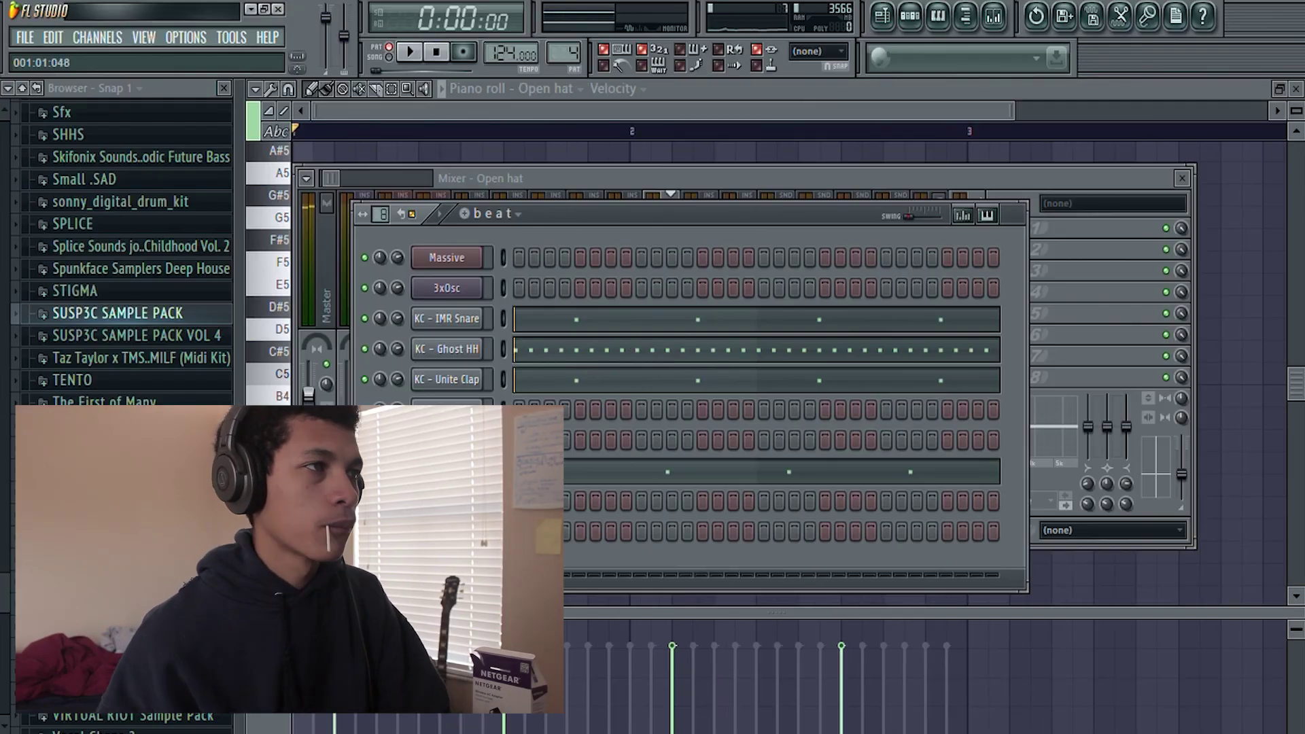
{"action": "key", "text": "space"}
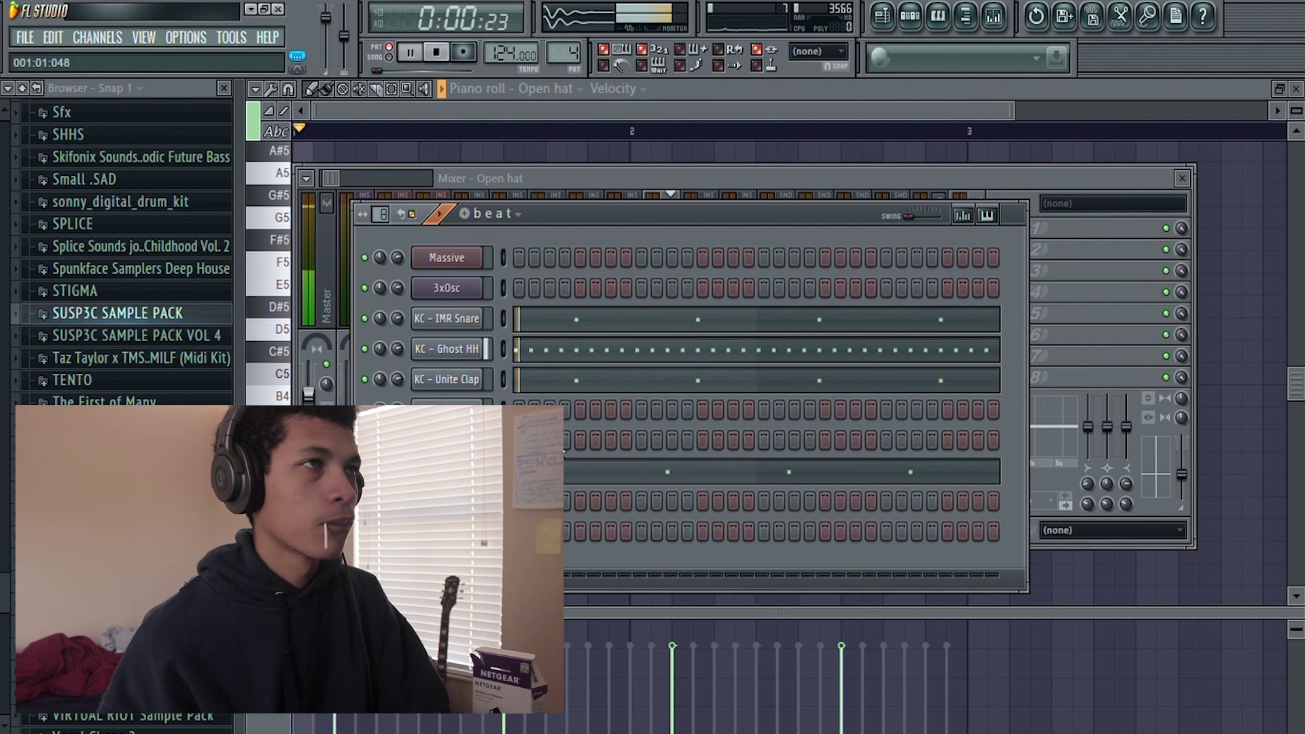
{"action": "left_click", "coordinate": [824, 440]}
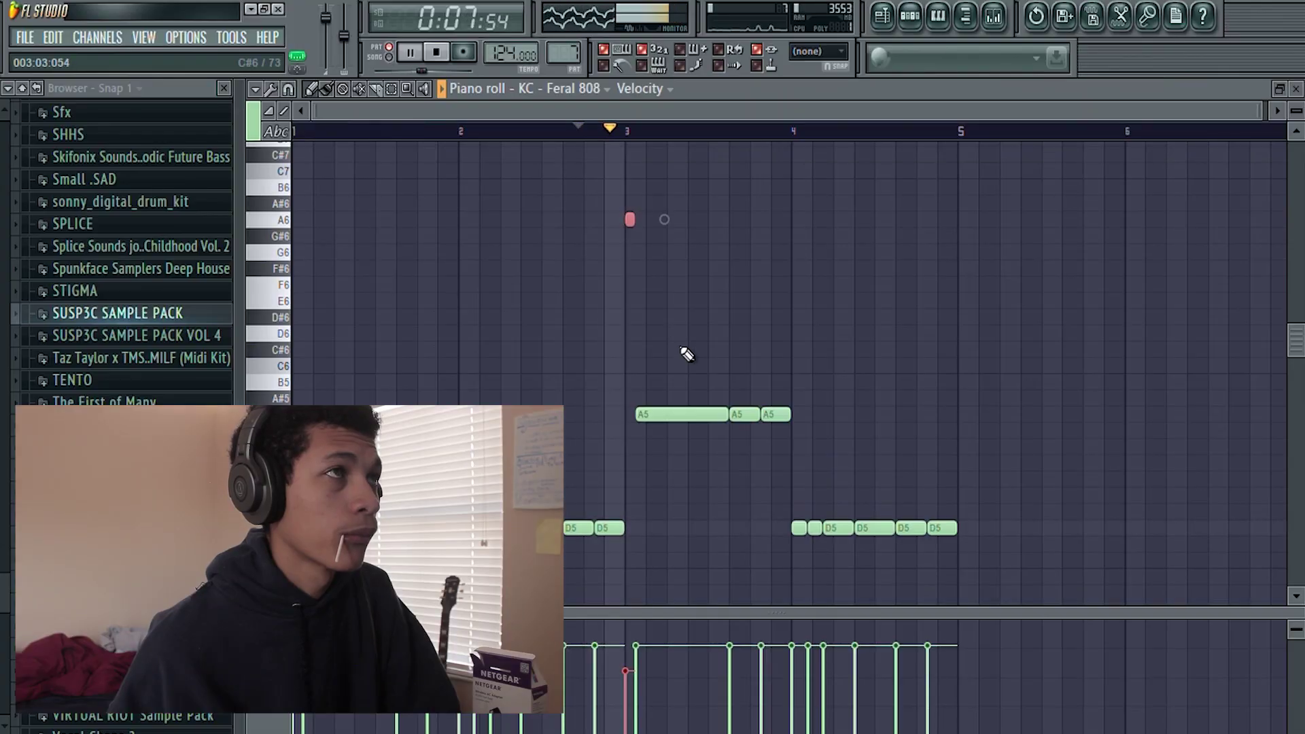
{"action": "scroll", "coordinate": [783, 431], "scroll_direction": "up", "scroll_amount": 2}
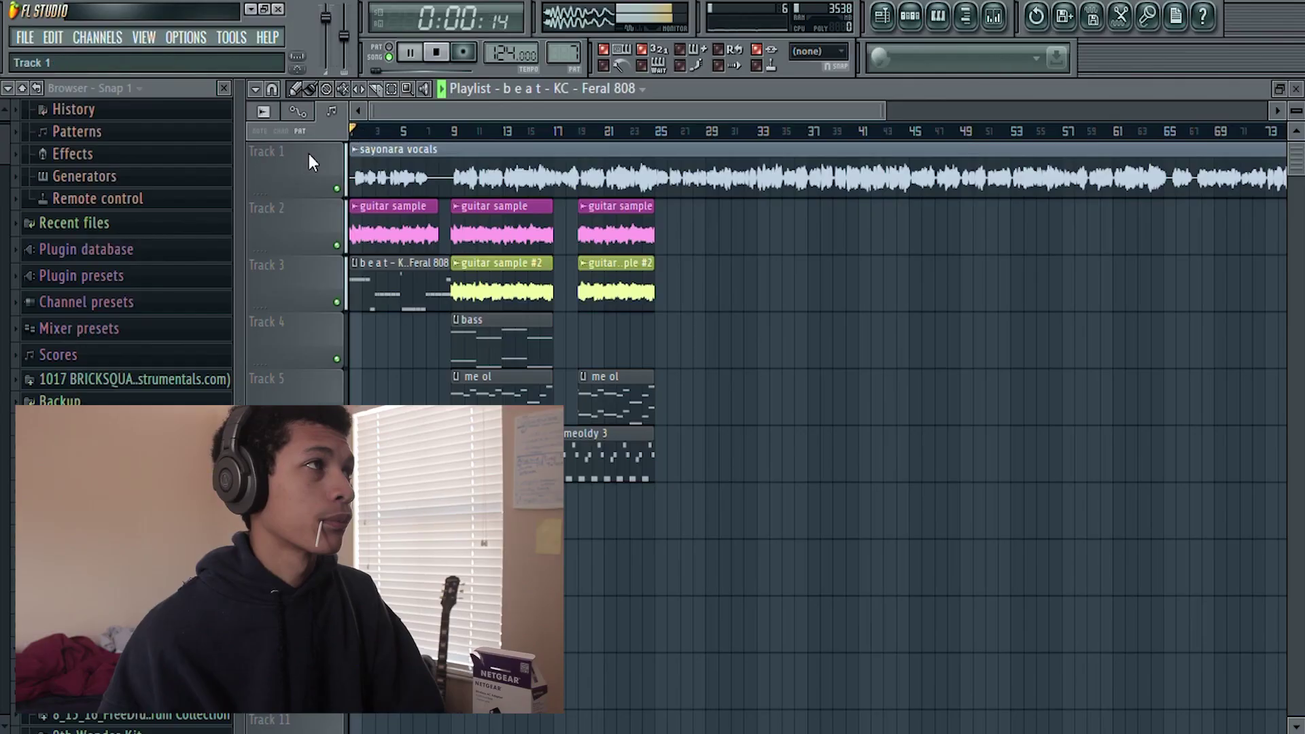
Step: Raise the 808 Bass A Knaw mixer track's volume slightly during playback, then close the mixer and stop
{"action": "scroll", "coordinate": [556, 242], "scroll_direction": "up", "scroll_amount": 3}
{"action": "left_click", "coordinate": [1007, 20]}
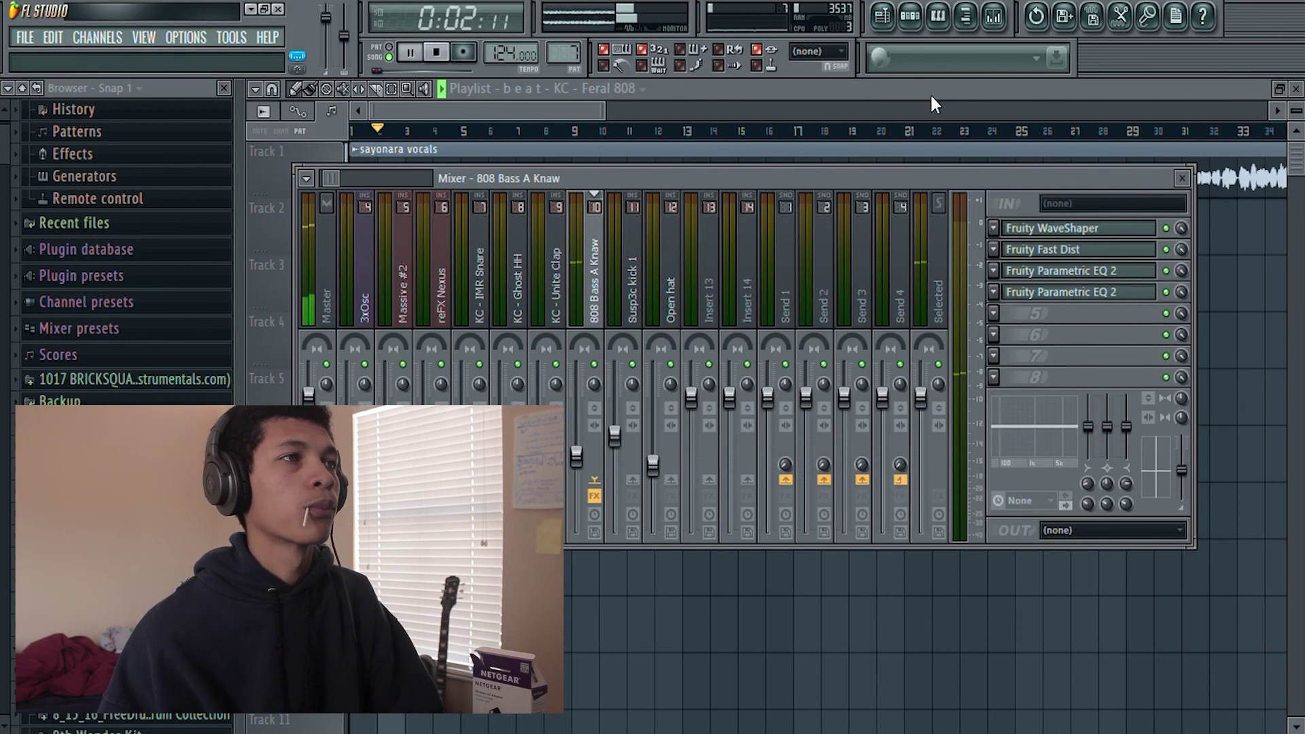
{"action": "left_click_drag", "start_coordinate": [575, 438], "coordinate": [576, 448]}
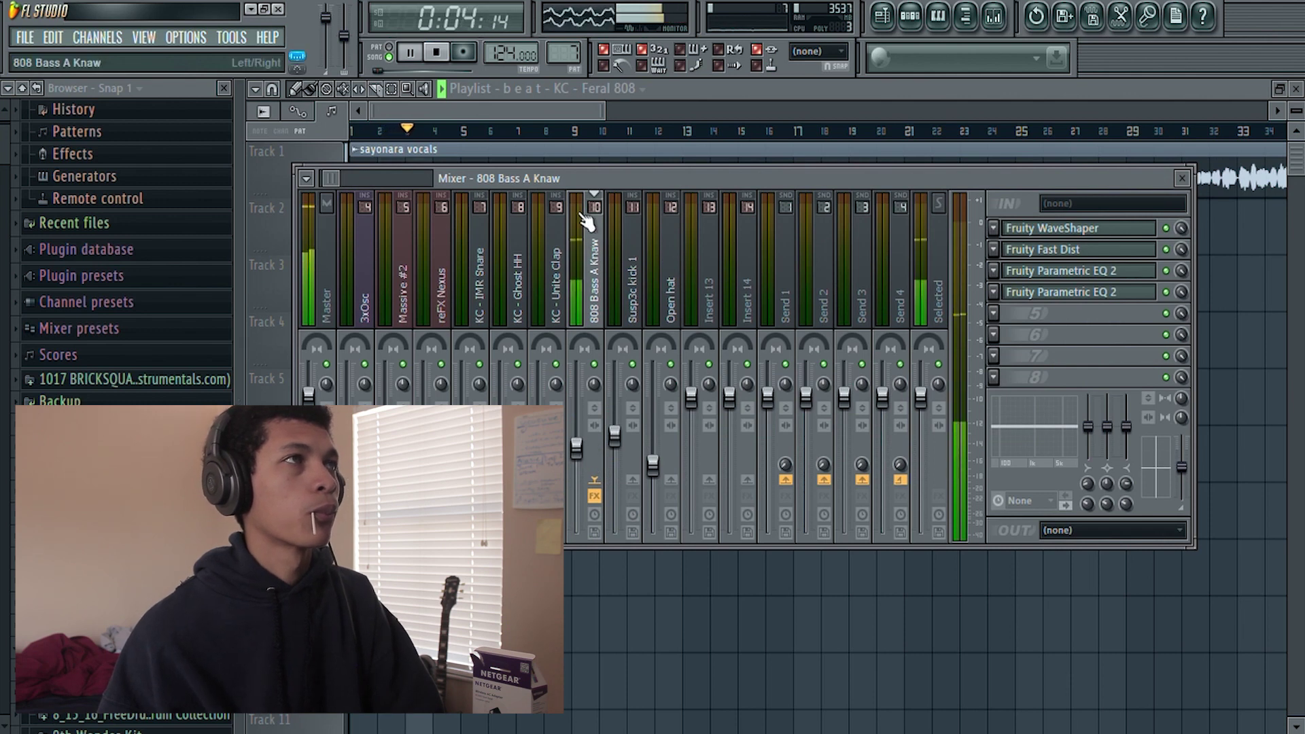
{"action": "left_click", "coordinate": [564, 118]}
{"action": "scroll", "coordinate": [471, 388], "scroll_direction": "down", "scroll_amount": 3}
{"action": "key", "text": "space"}
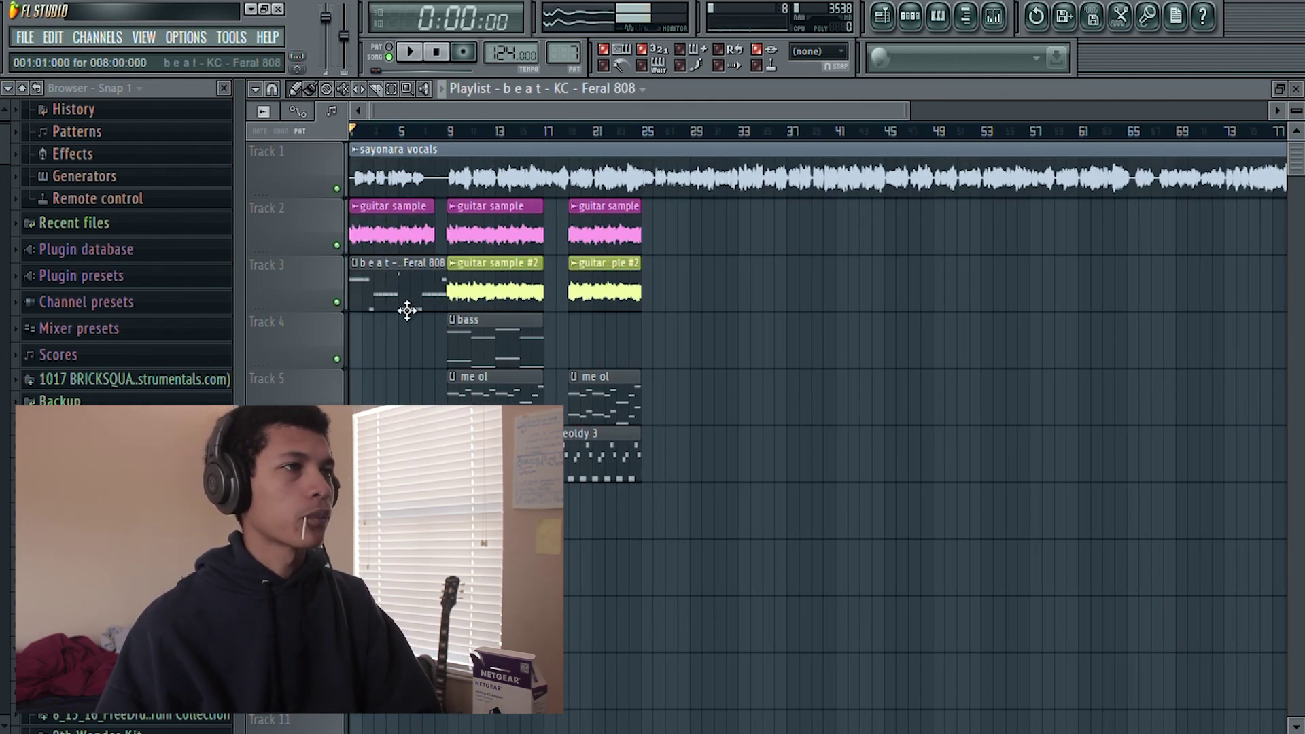
Step: Remove the b e a t - KC - Feral 808 clip from Track 3 and place it on Track 7 at bar 17
{"action": "right_click", "coordinate": [407, 309]}
{"action": "left_click", "coordinate": [603, 527]}
{"action": "scroll", "coordinate": [769, 486], "scroll_direction": "up", "scroll_amount": 1}
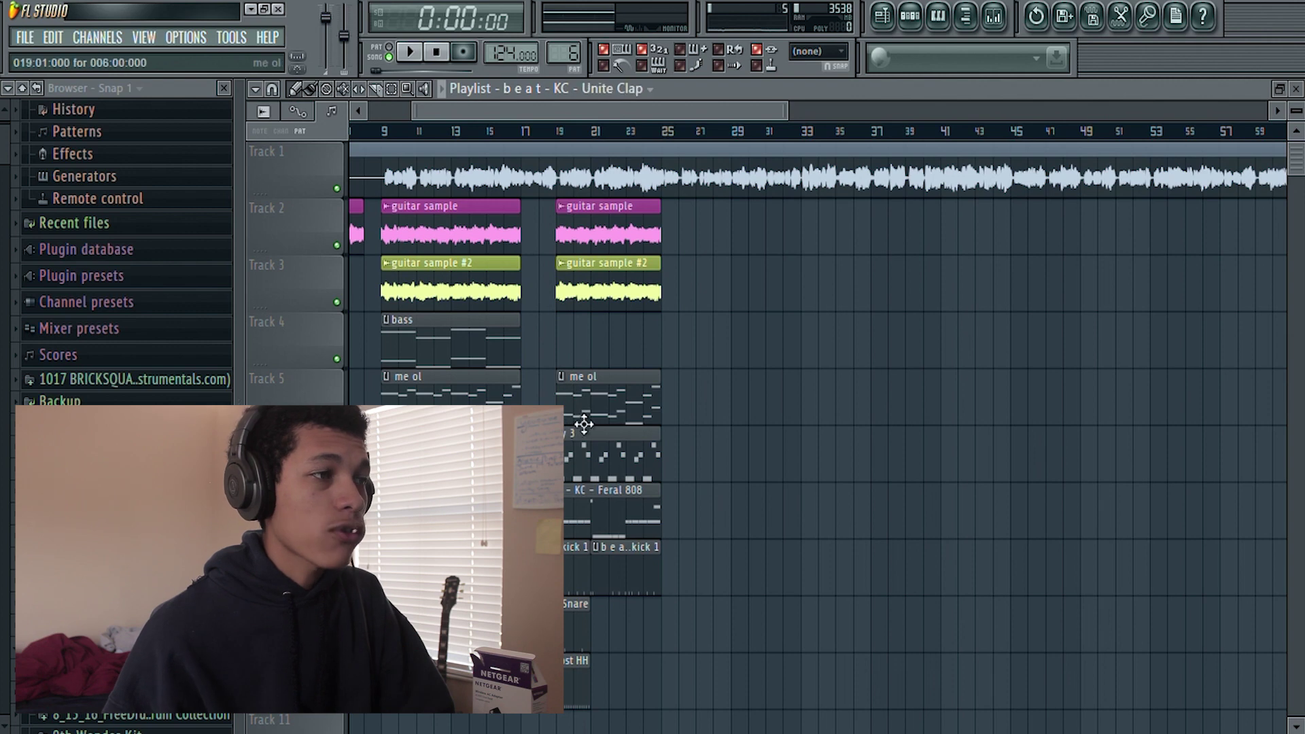
{"action": "scroll", "coordinate": [534, 673], "scroll_direction": "down", "scroll_amount": 5}
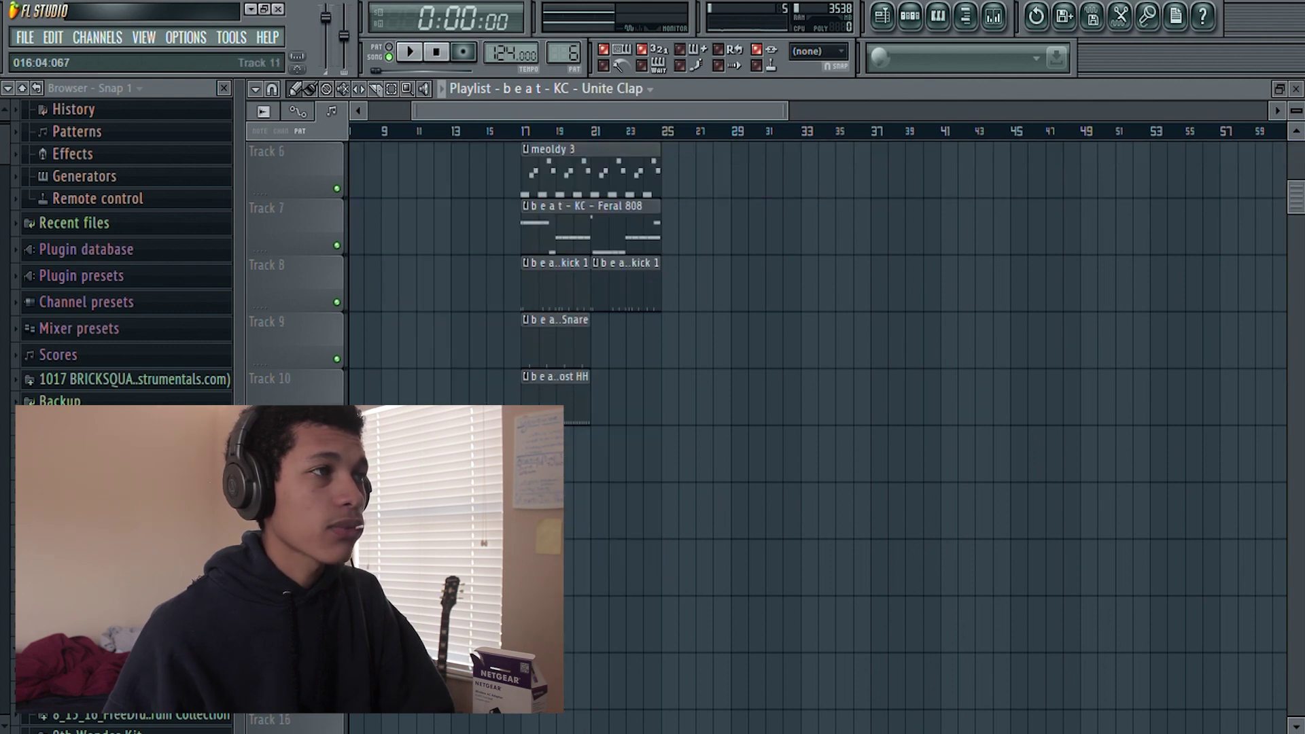
Step: Delete the separate b e a t - KC - IMR Snare clip at bar 32 on Track 10 of the playlist
{"action": "scroll", "coordinate": [569, 498], "scroll_direction": "up", "scroll_amount": 4}
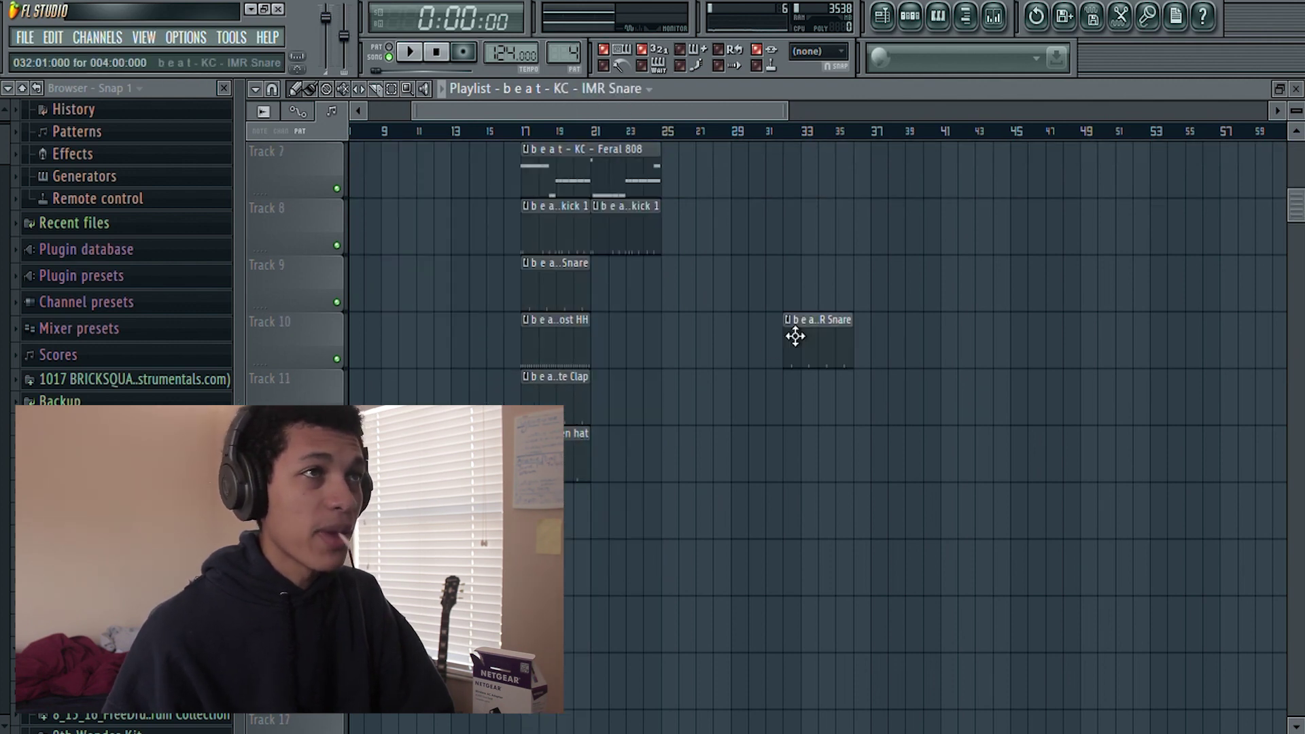
{"action": "right_click", "coordinate": [795, 336]}
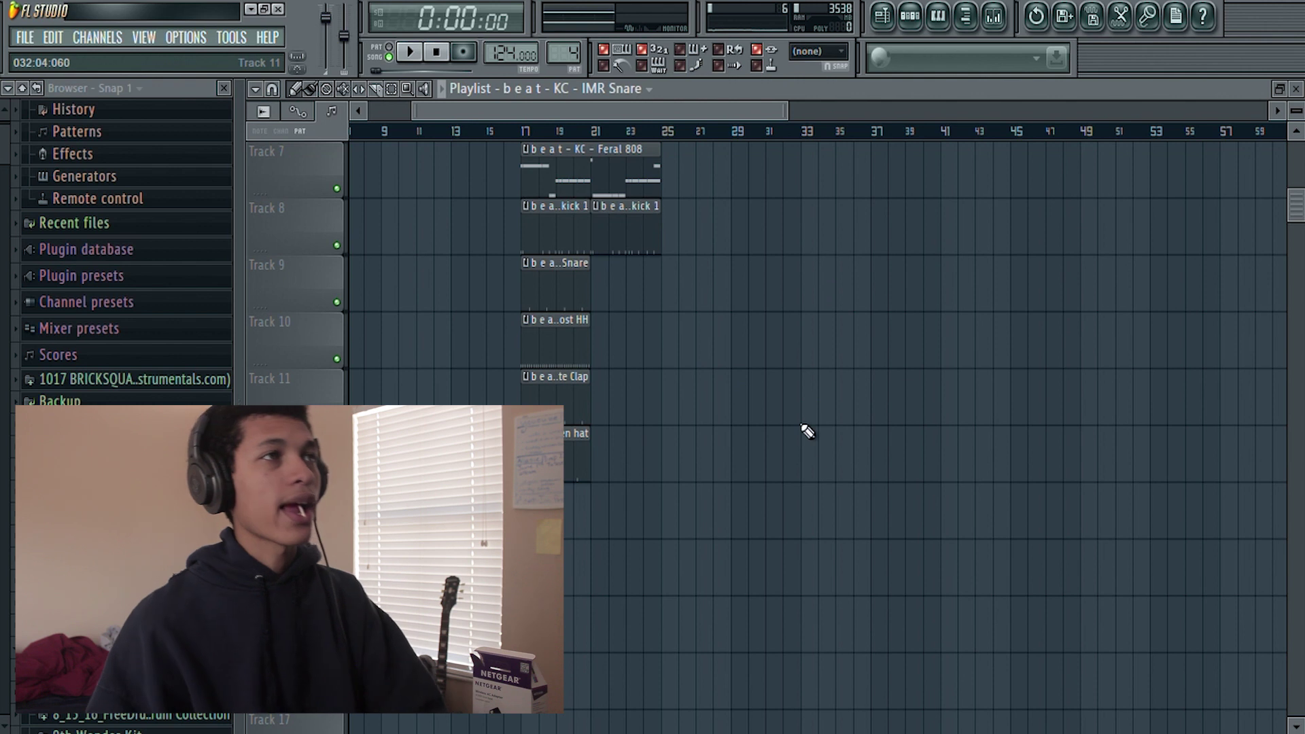
Step: Play the song arrangement from the start and review the playlist clips leading up to bar 25
{"action": "scroll", "coordinate": [811, 424], "scroll_direction": "up", "scroll_amount": 6}
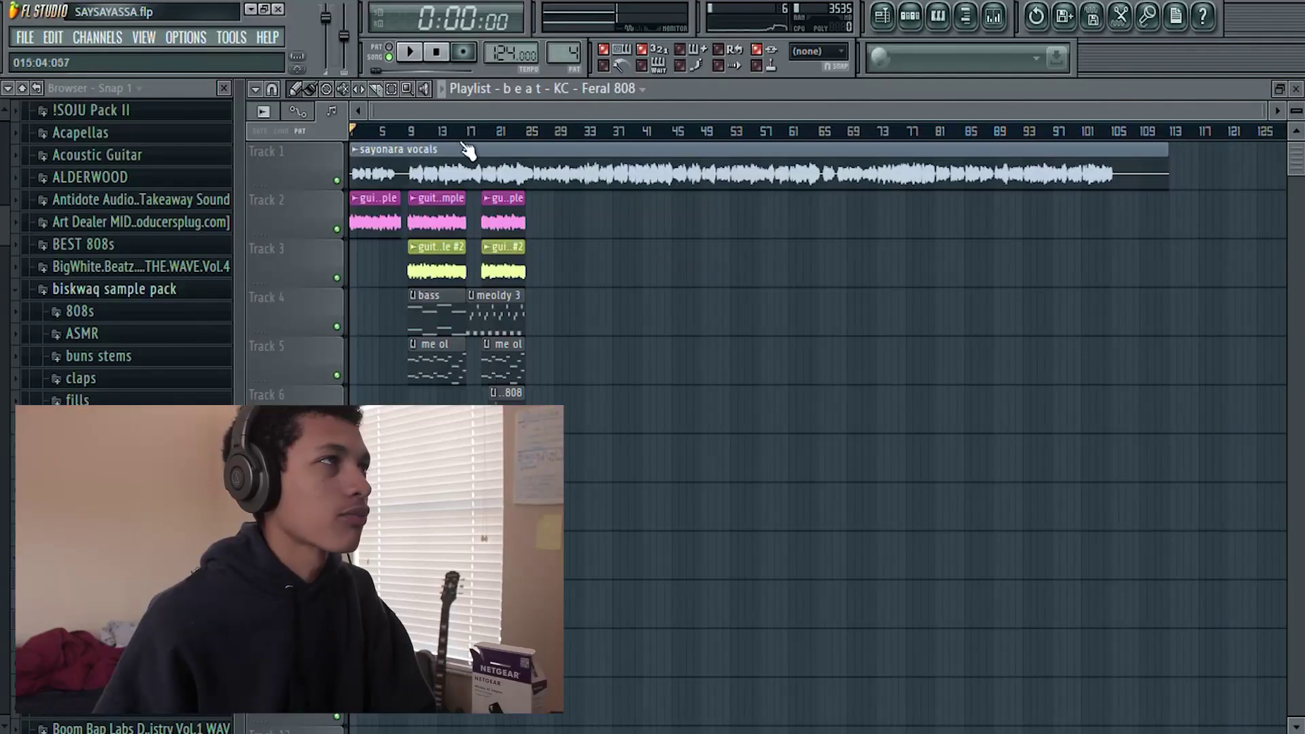
{"action": "key", "text": "space"}
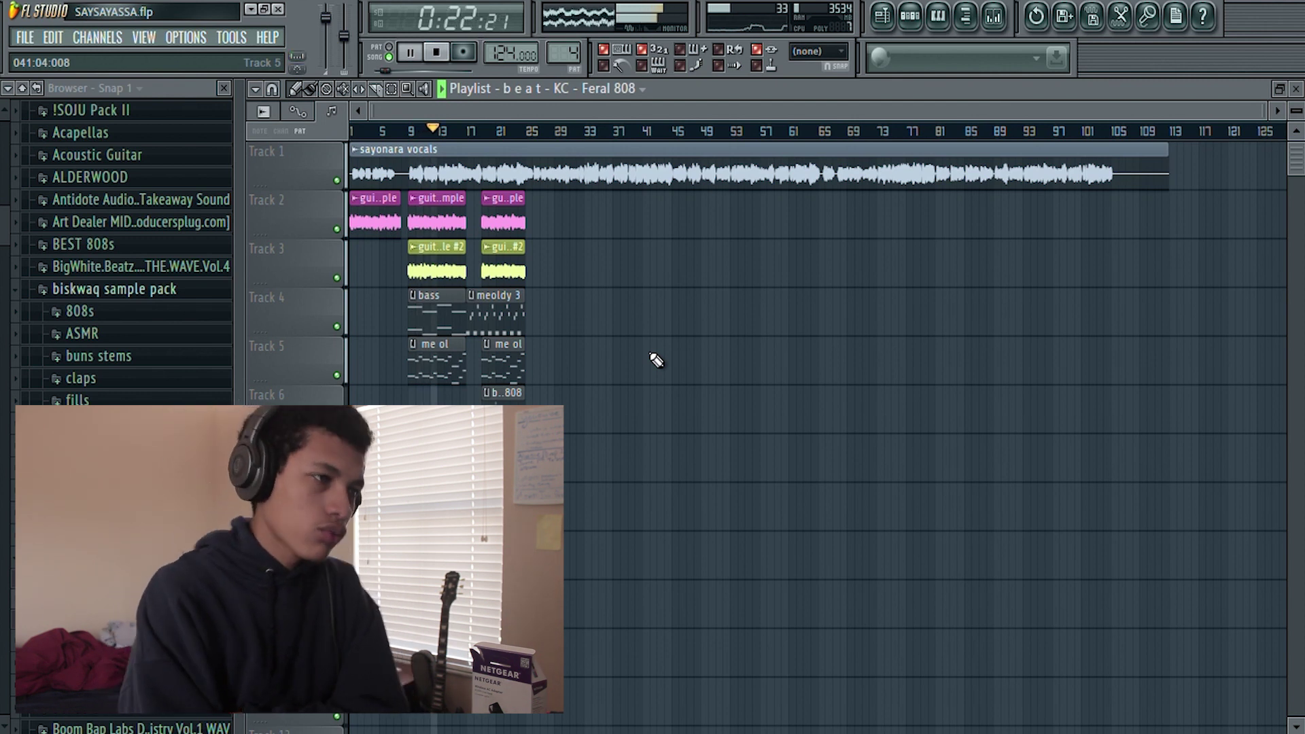
{"action": "scroll", "coordinate": [544, 693], "scroll_direction": "up", "scroll_amount": 4}
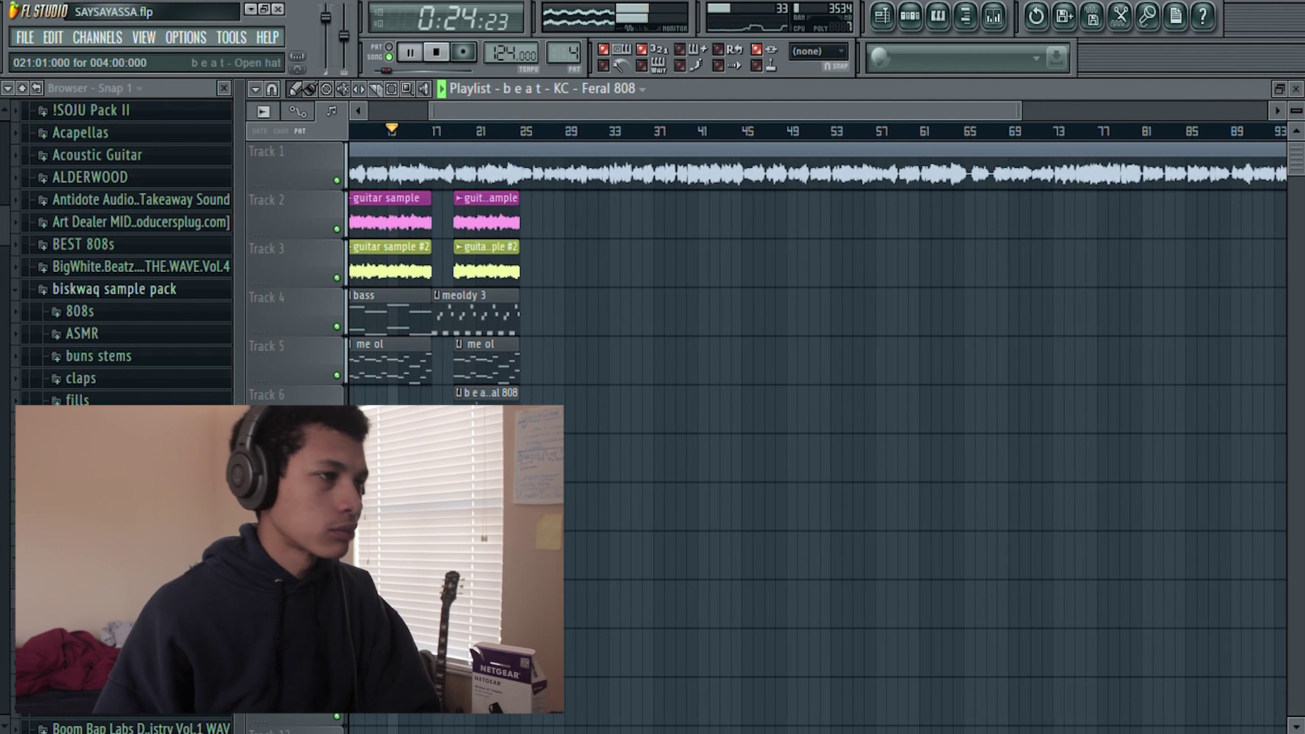
{"action": "scroll", "coordinate": [564, 464], "scroll_direction": "down", "scroll_amount": 4}
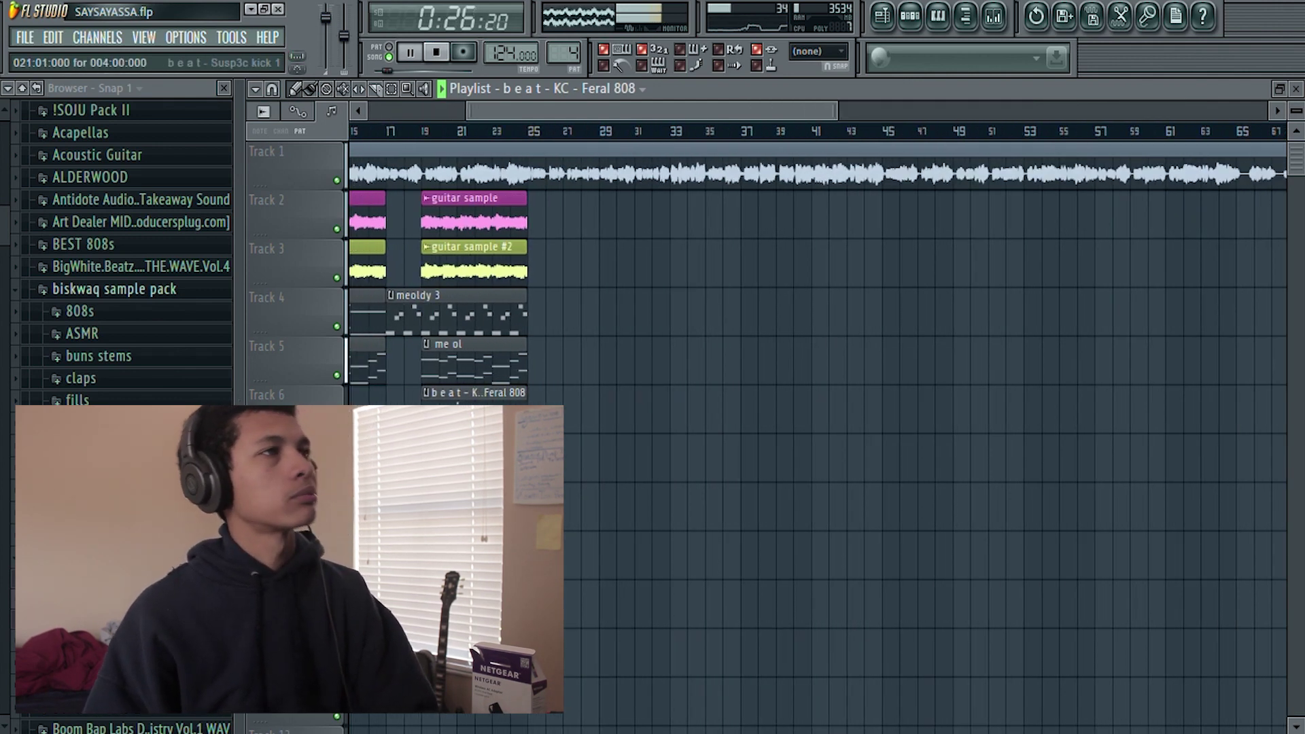